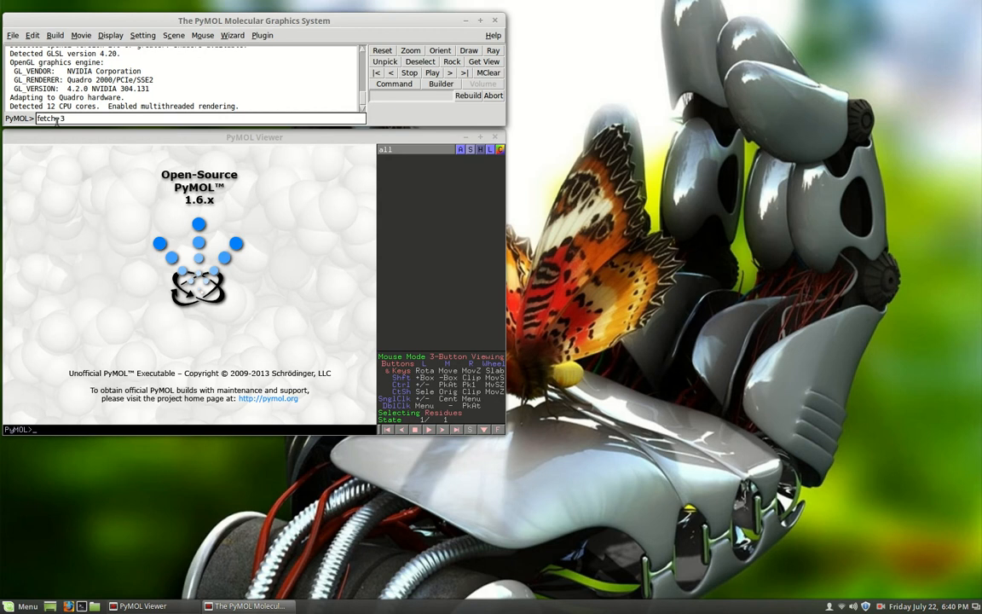
Fetch the 3NMM structure and enlarge the viewer window to fill the screen
{"action": "key", "text": "Return"}
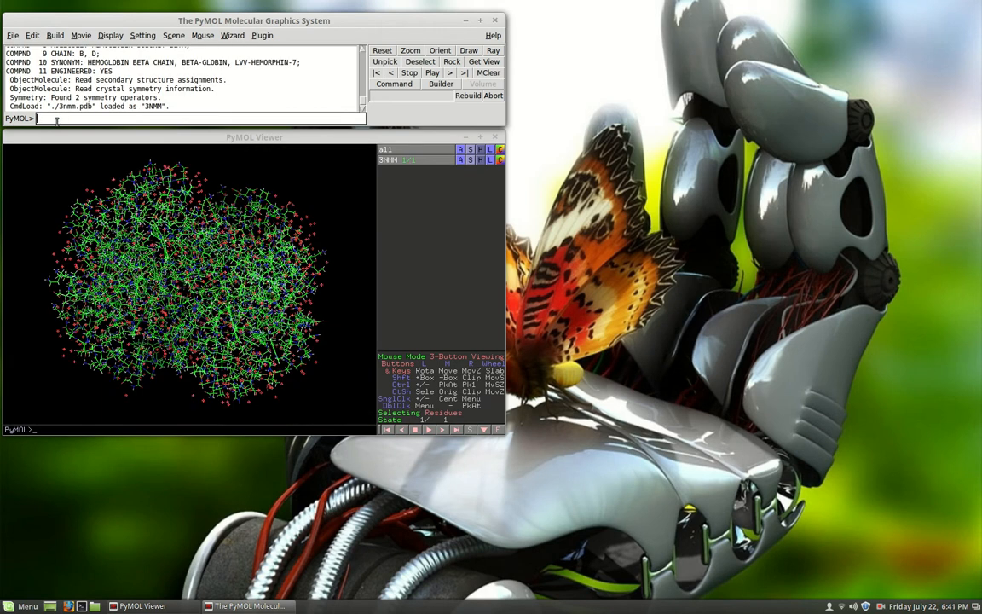
{"action": "left_click", "coordinate": [481, 138]}
{"action": "left_click_drag", "start_coordinate": [515, 303], "coordinate": [474, 267]}
{"action": "left_click_drag", "start_coordinate": [532, 111], "coordinate": [801, 100]}
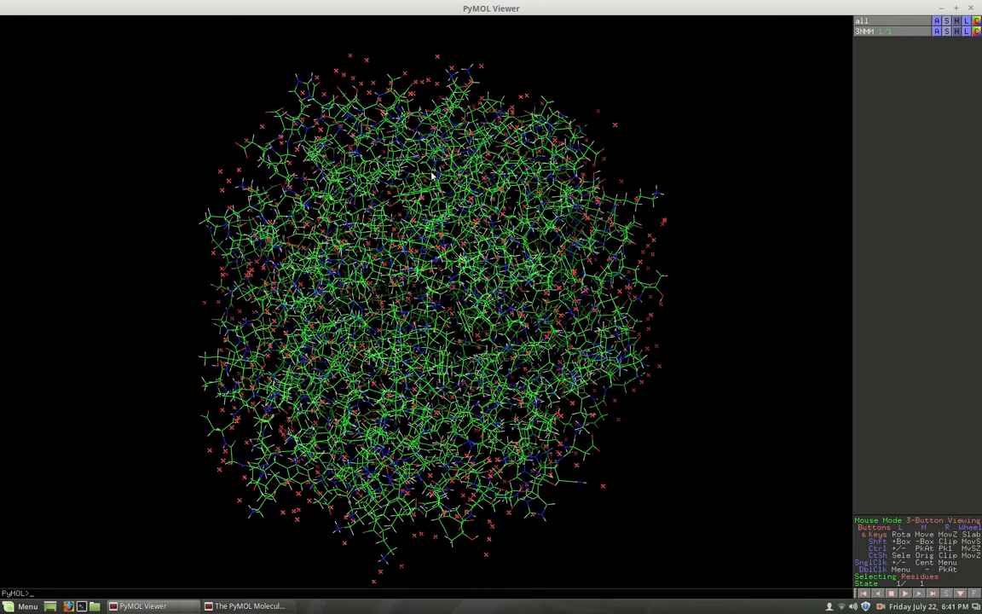
Remove the water molecules from the 3NMM object
{"action": "left_click", "coordinate": [937, 32]}
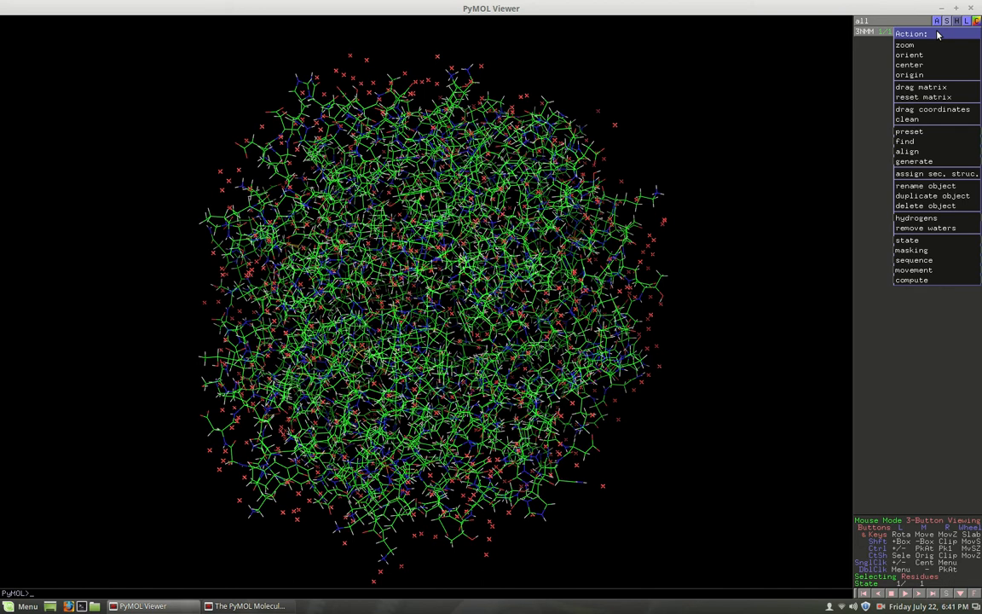
{"action": "left_click", "coordinate": [917, 228]}
{"action": "left_click_drag", "start_coordinate": [595, 242], "coordinate": [434, 269]}
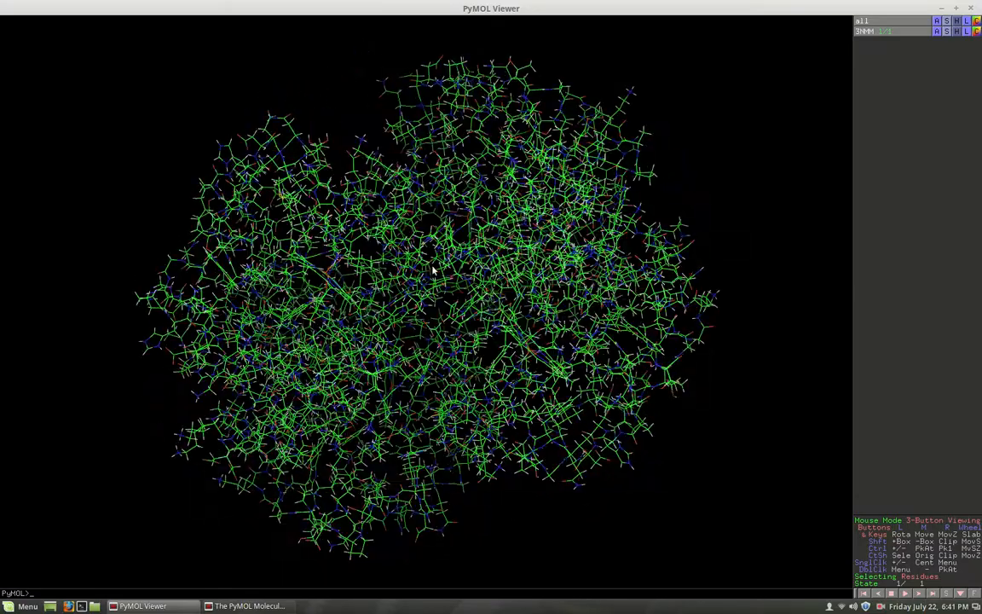
Remove all hydrogens from the 3NMM object
{"action": "left_click_drag", "start_coordinate": [620, 158], "coordinate": [775, 142]}
{"action": "left_click", "coordinate": [937, 31]}
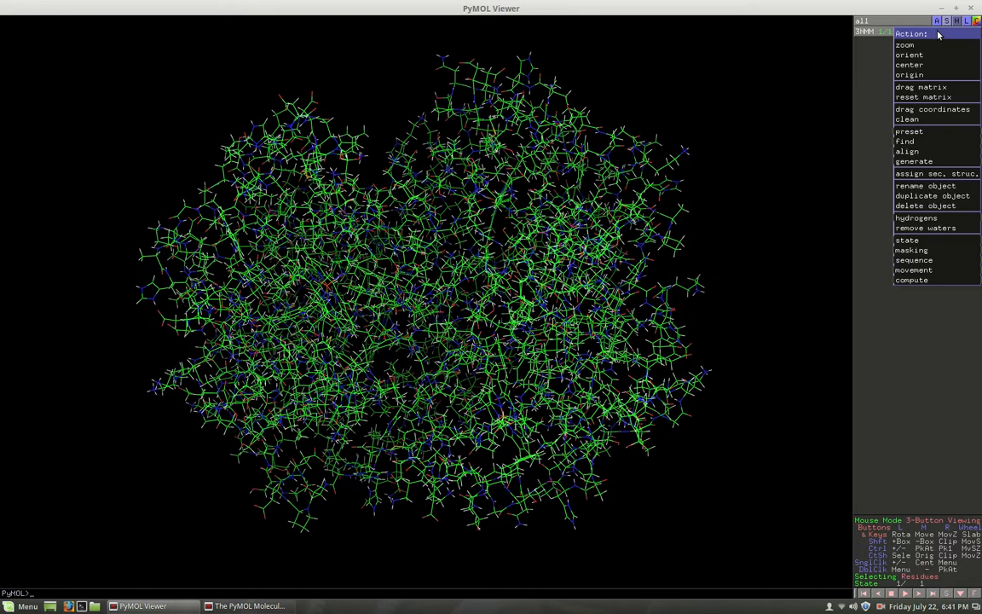
{"action": "mouse_move", "coordinate": [931, 219]}
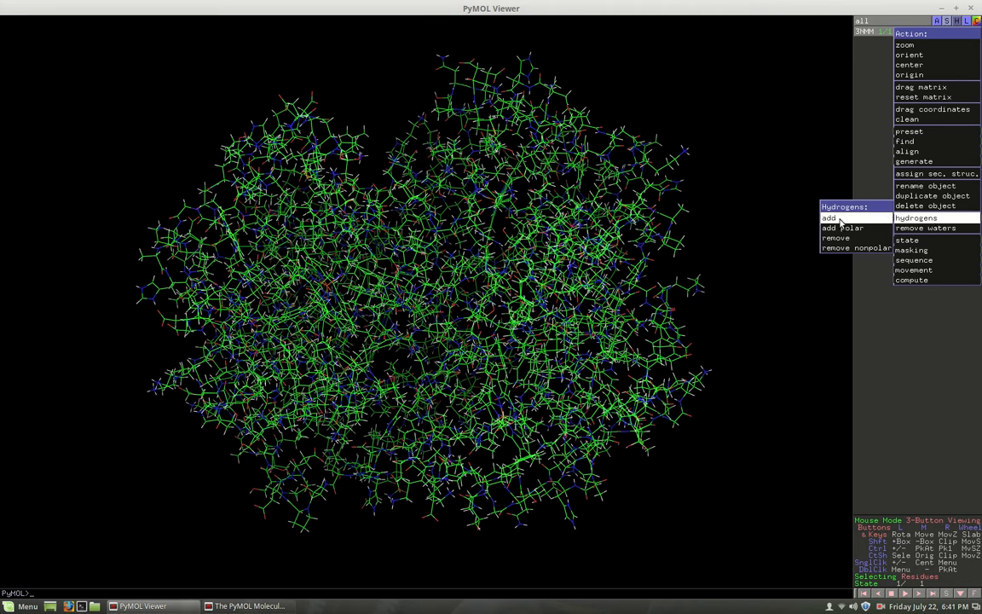
{"action": "left_click", "coordinate": [859, 242]}
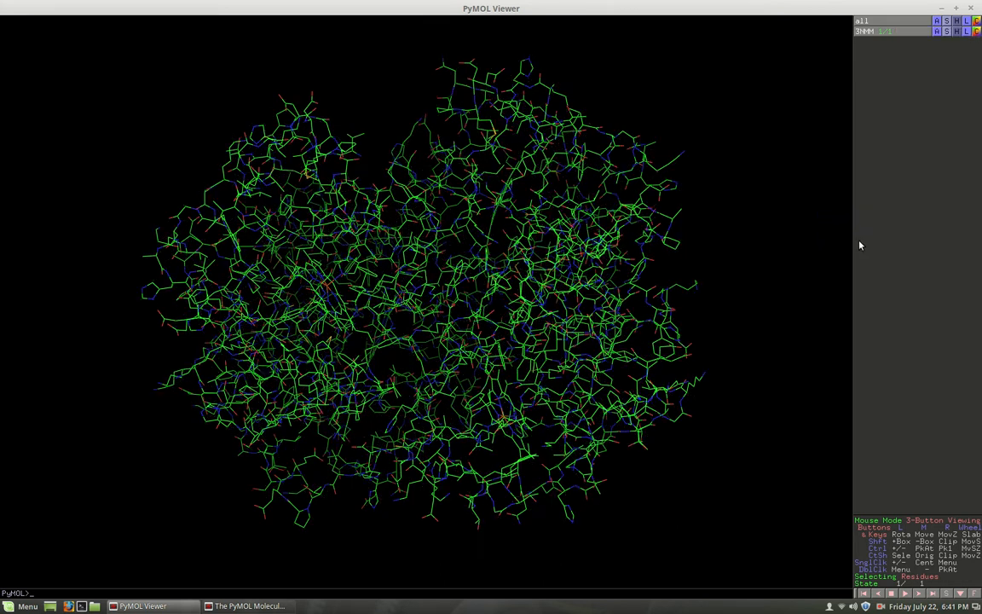
{"action": "left_click_drag", "start_coordinate": [518, 218], "coordinate": [340, 197]}
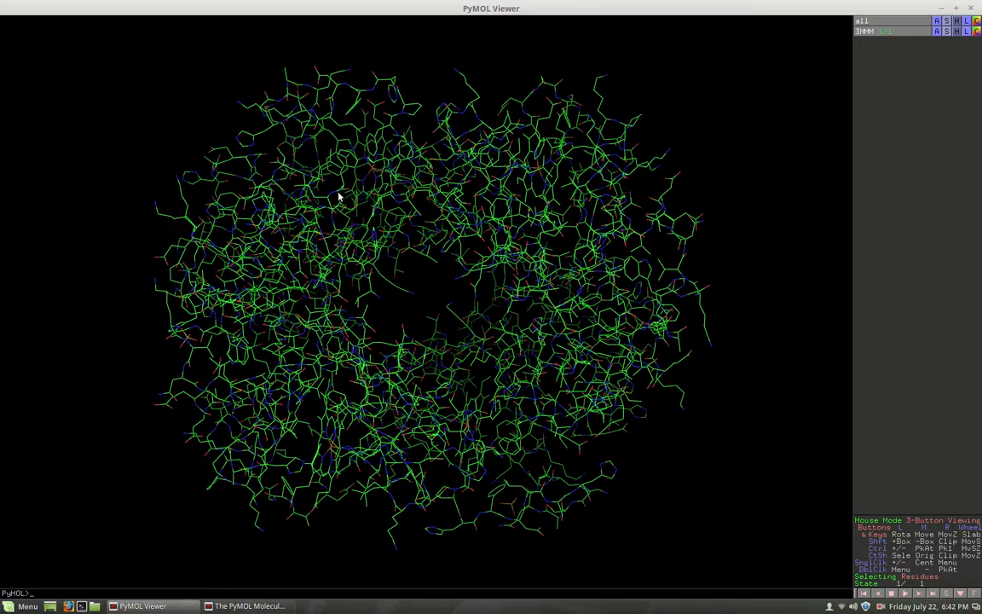
Restore the viewer window to its smaller size and set the sequence mode to Residues
{"action": "left_click", "coordinate": [956, 8]}
{"action": "left_click_drag", "start_coordinate": [358, 25], "coordinate": [655, 62]}
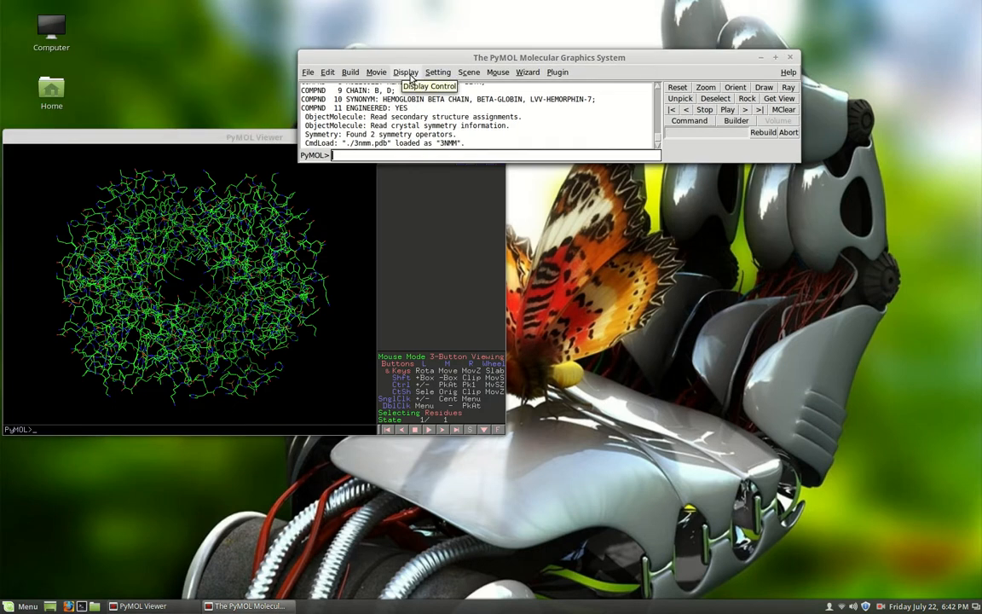
{"action": "left_click", "coordinate": [407, 73]}
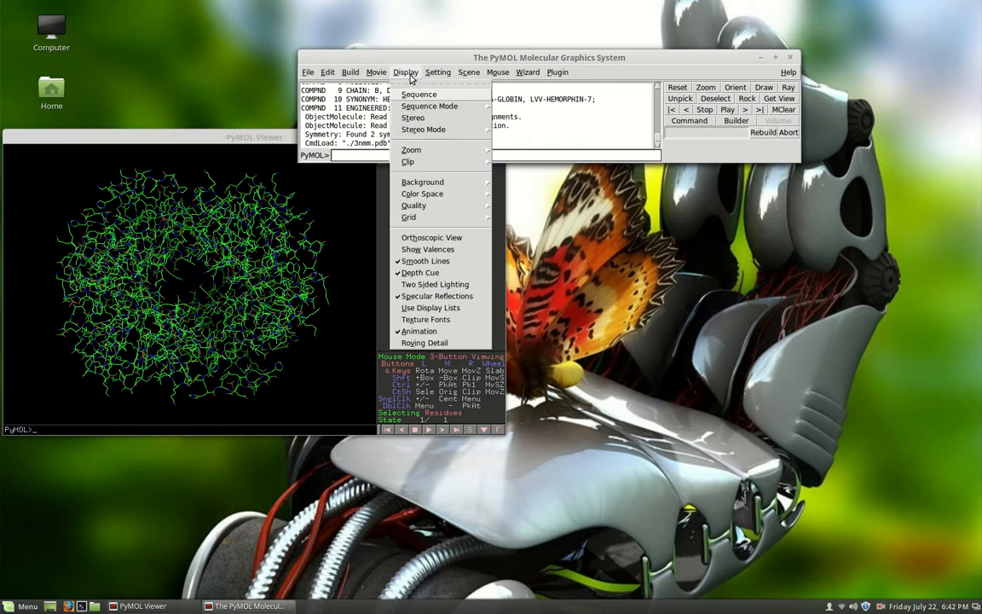
{"action": "left_click", "coordinate": [440, 107]}
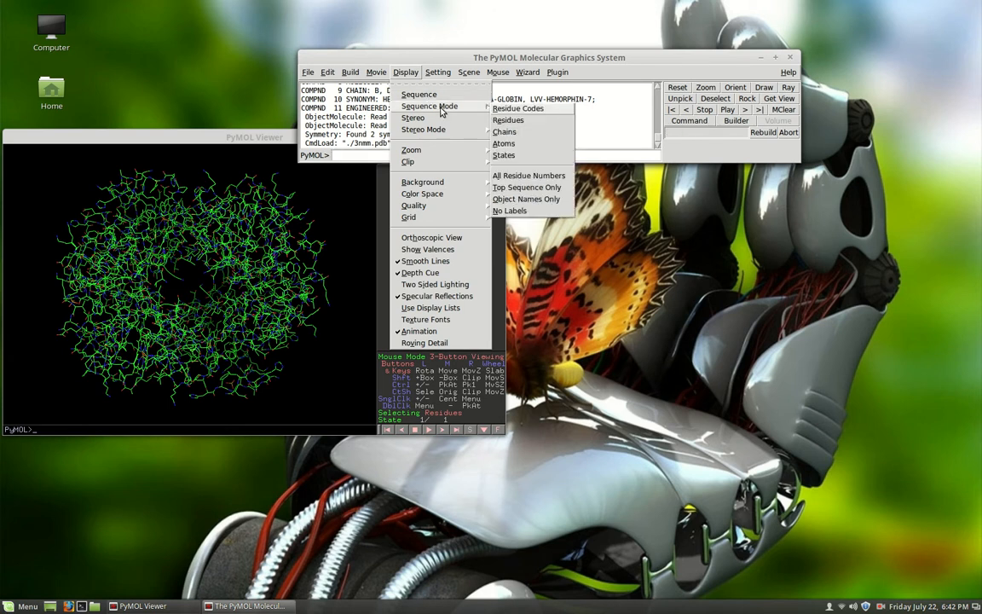
{"action": "left_click", "coordinate": [509, 121]}
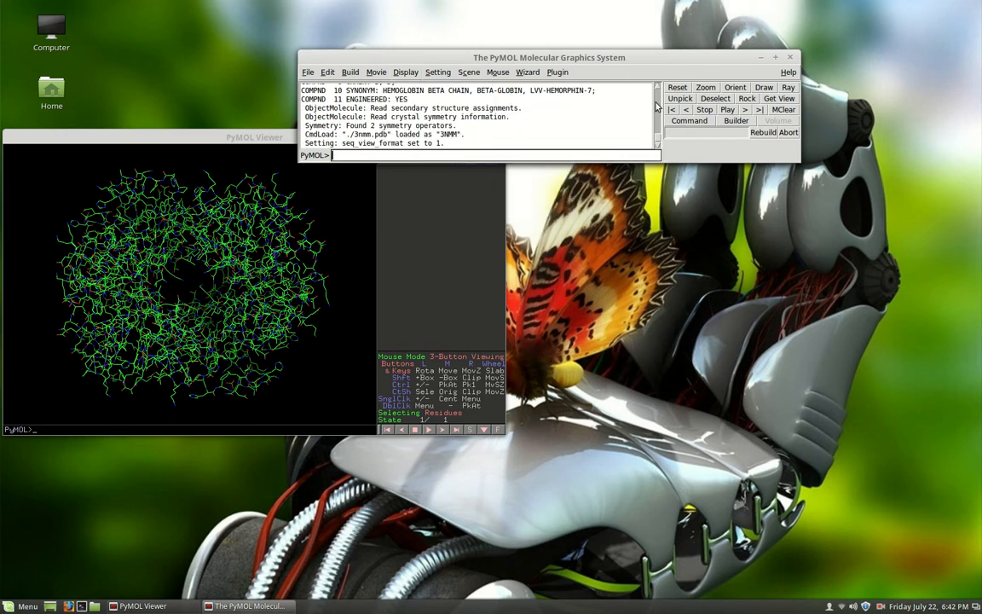
Turn on the sequence display and enlarge the viewer window to fill the screen
{"action": "left_click_drag", "start_coordinate": [176, 136], "coordinate": [373, 79]}
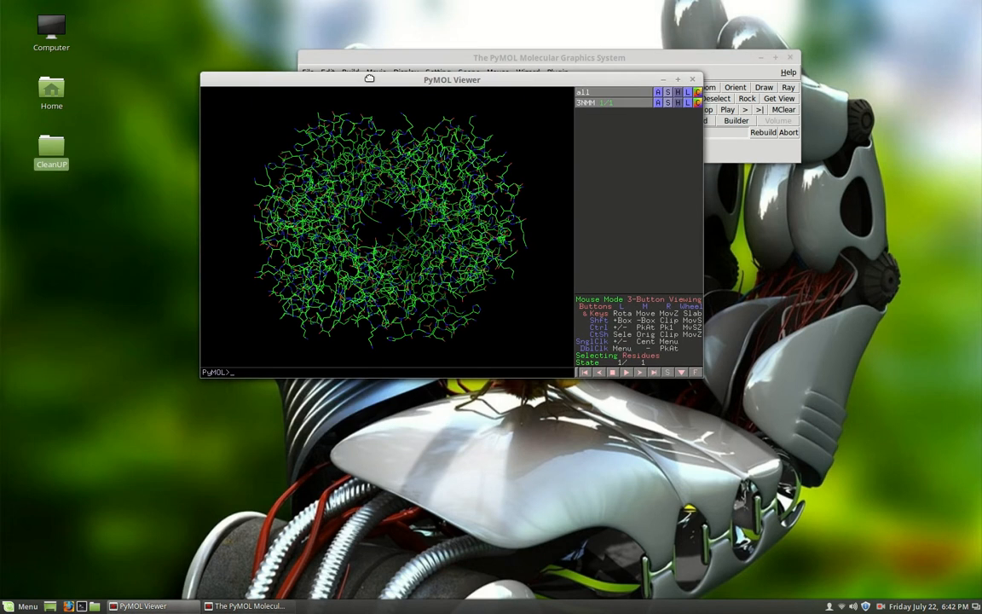
{"action": "left_click", "coordinate": [678, 79]}
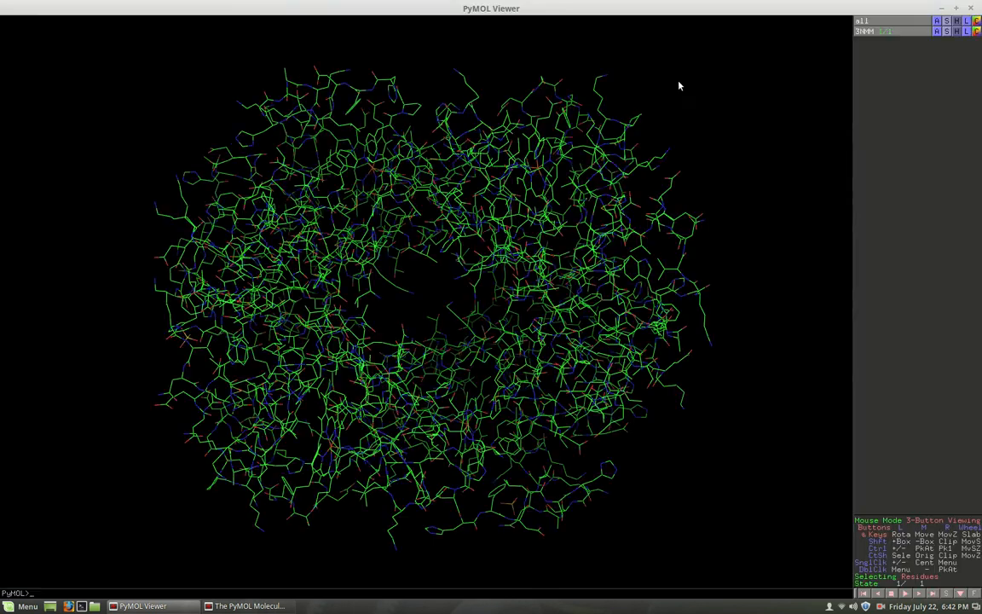
{"action": "left_click", "coordinate": [956, 8]}
{"action": "left_click", "coordinate": [594, 59]}
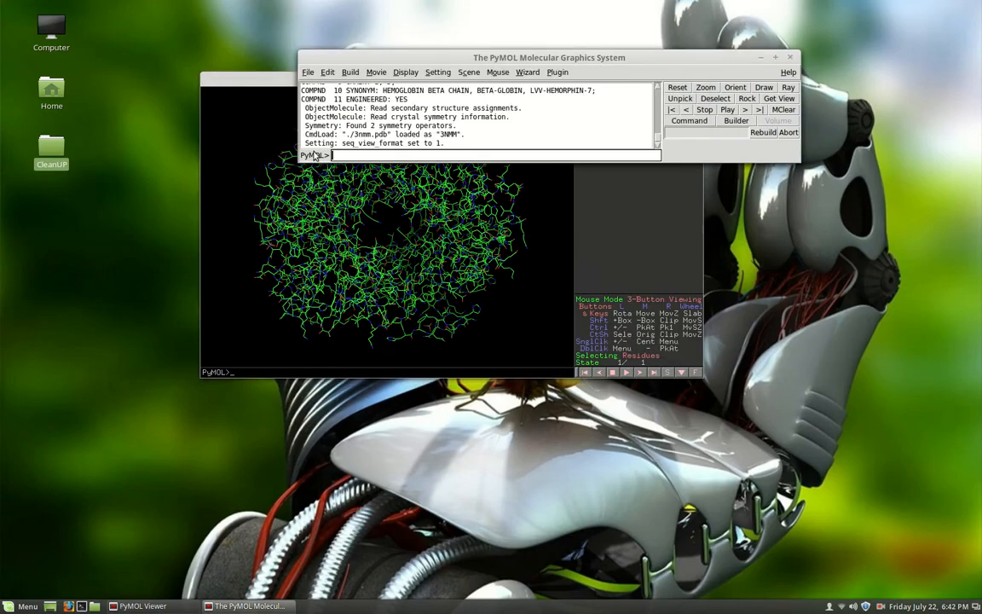
{"action": "left_click", "coordinate": [398, 75]}
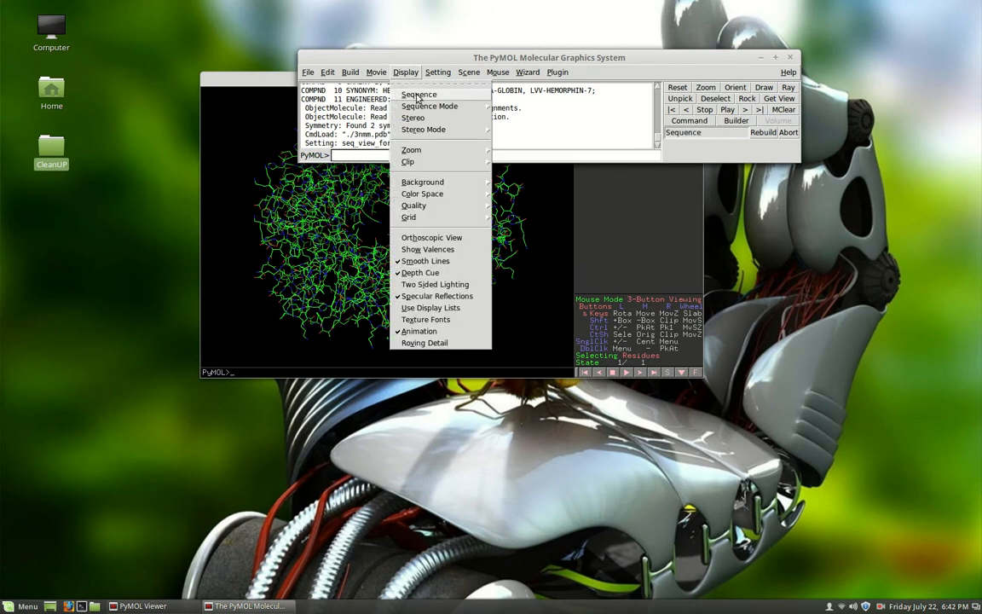
{"action": "left_click", "coordinate": [379, 93]}
{"action": "left_click", "coordinate": [239, 77]}
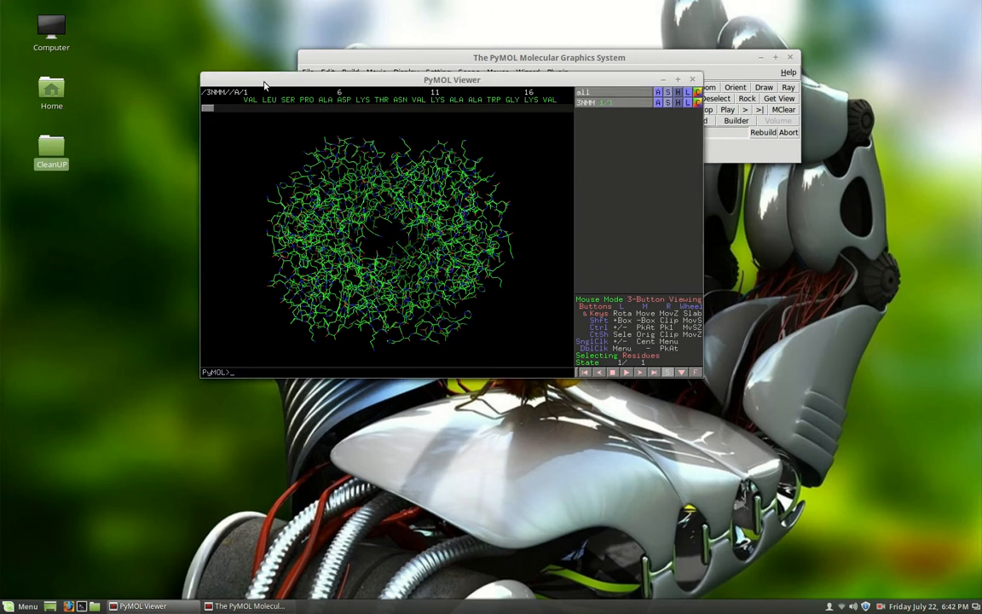
{"action": "left_click", "coordinate": [679, 80]}
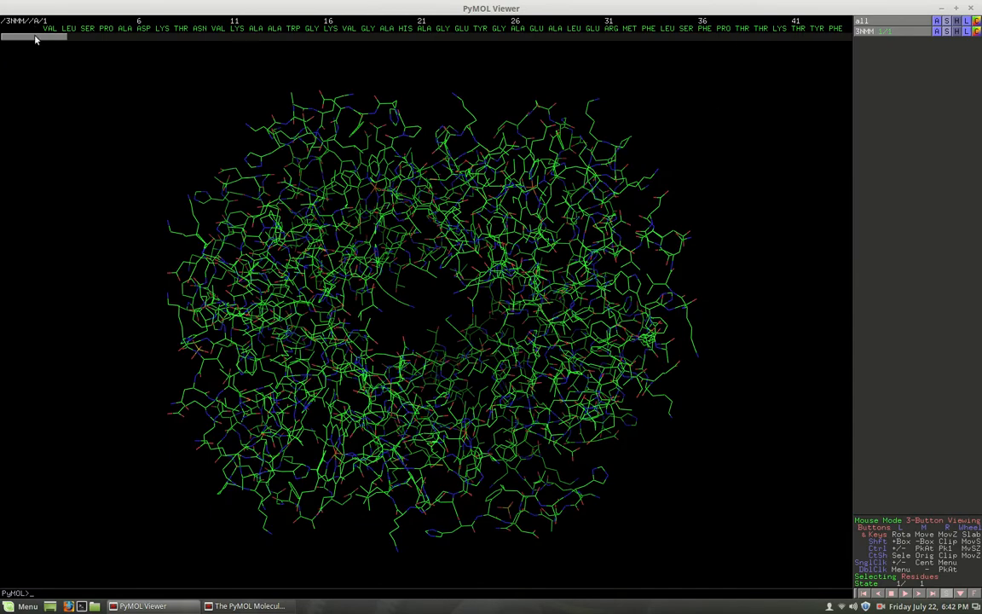
Select the HEM residue near the end of the 3NMM sequence and inspect its location in the structure
{"action": "left_click_drag", "start_coordinate": [322, 198], "coordinate": [258, 268]}
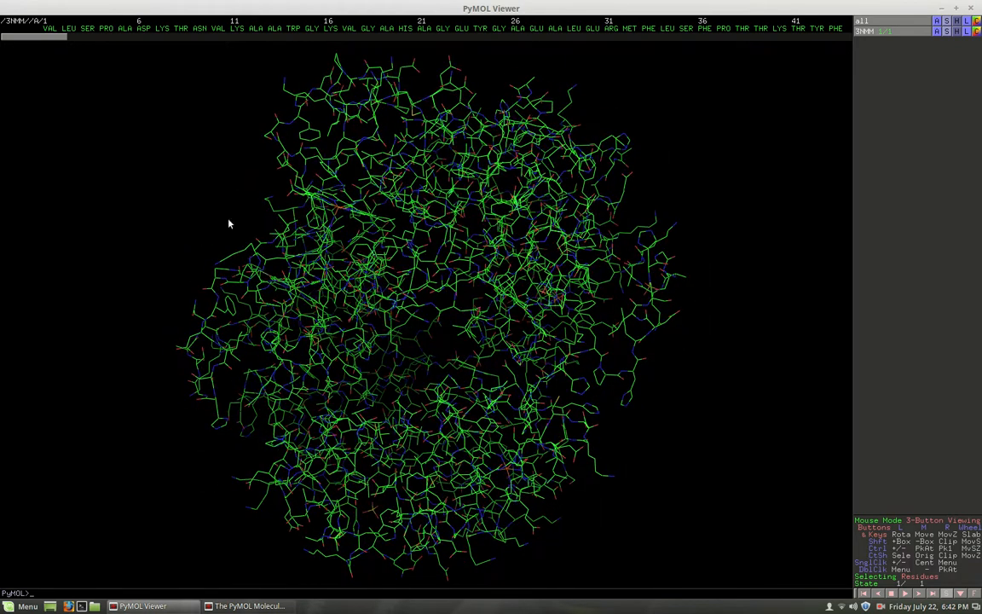
{"action": "left_click_drag", "start_coordinate": [30, 40], "coordinate": [859, 33]}
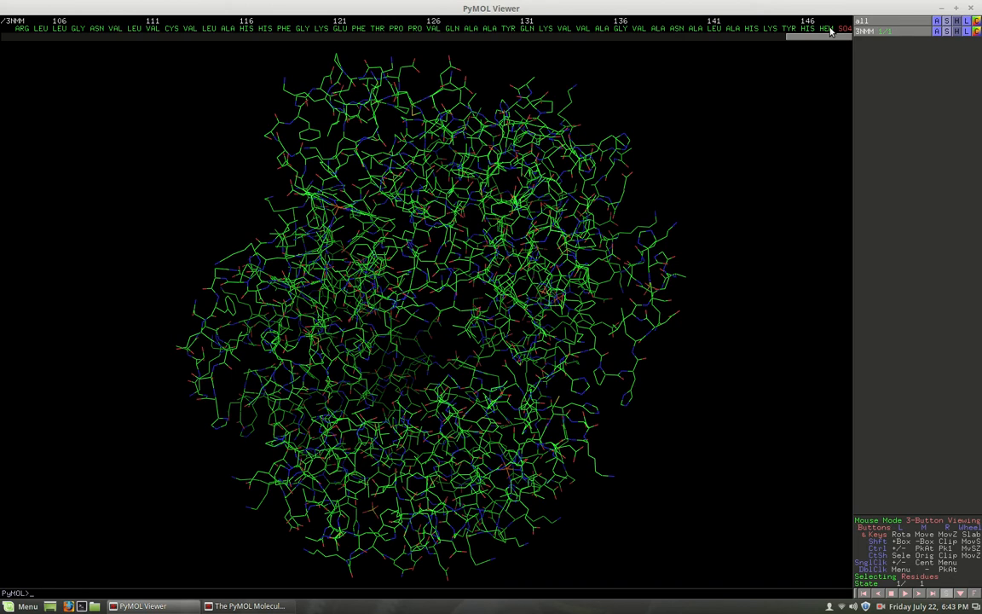
{"action": "left_click", "coordinate": [825, 29]}
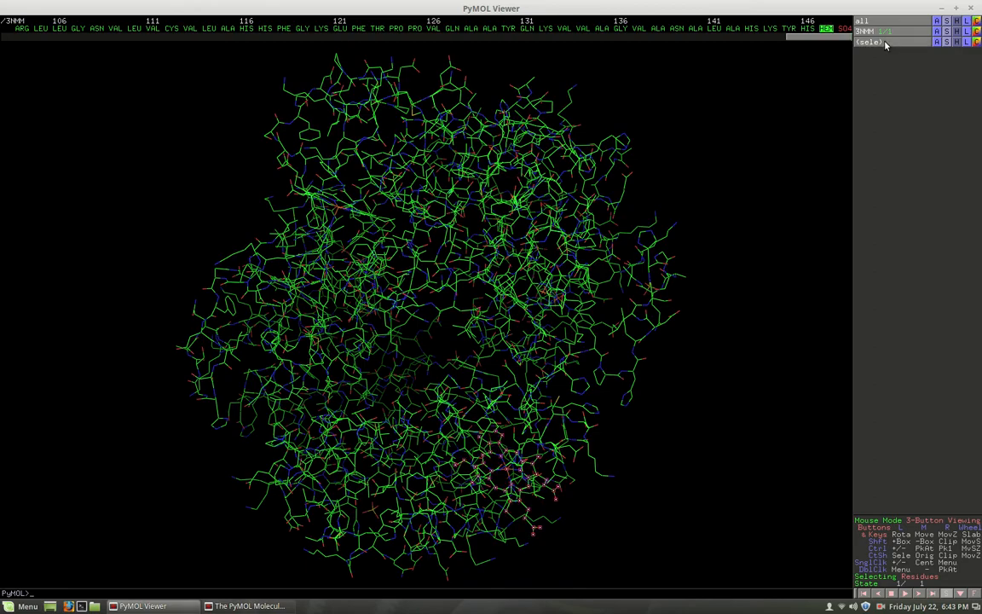
{"action": "left_click_drag", "start_coordinate": [492, 345], "coordinate": [490, 222]}
{"action": "mouse_move", "coordinate": [438, 271]}
{"action": "left_mouse_down"}
{"action": "mouse_move", "coordinate": [426, 244]}
{"action": "mouse_move", "coordinate": [429, 277]}
{"action": "mouse_move", "coordinate": [467, 291]}
{"action": "mouse_move", "coordinate": [440, 283]}
{"action": "left_mouse_up"}
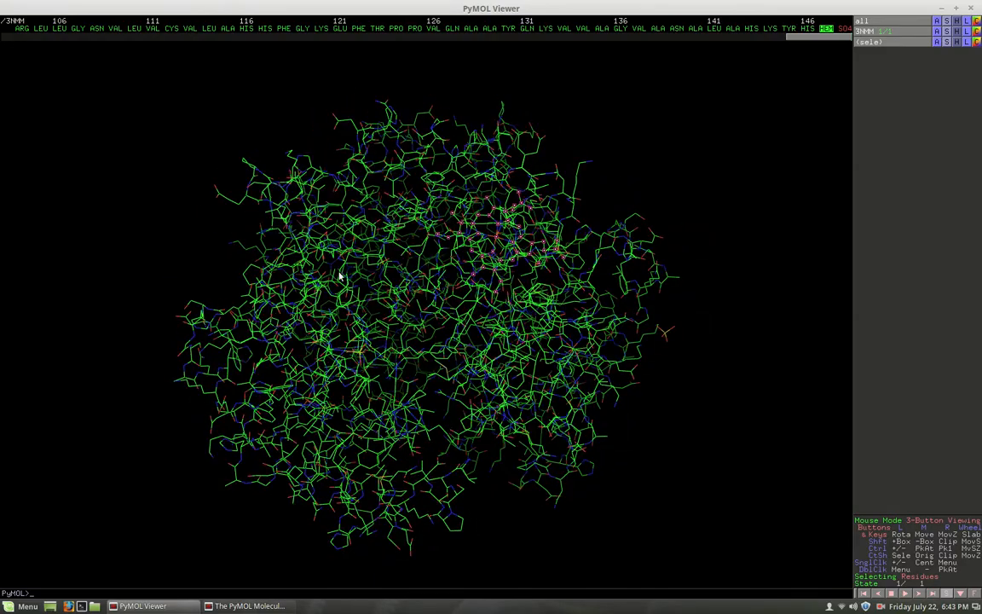
{"action": "left_click_drag", "start_coordinate": [343, 281], "coordinate": [377, 228]}
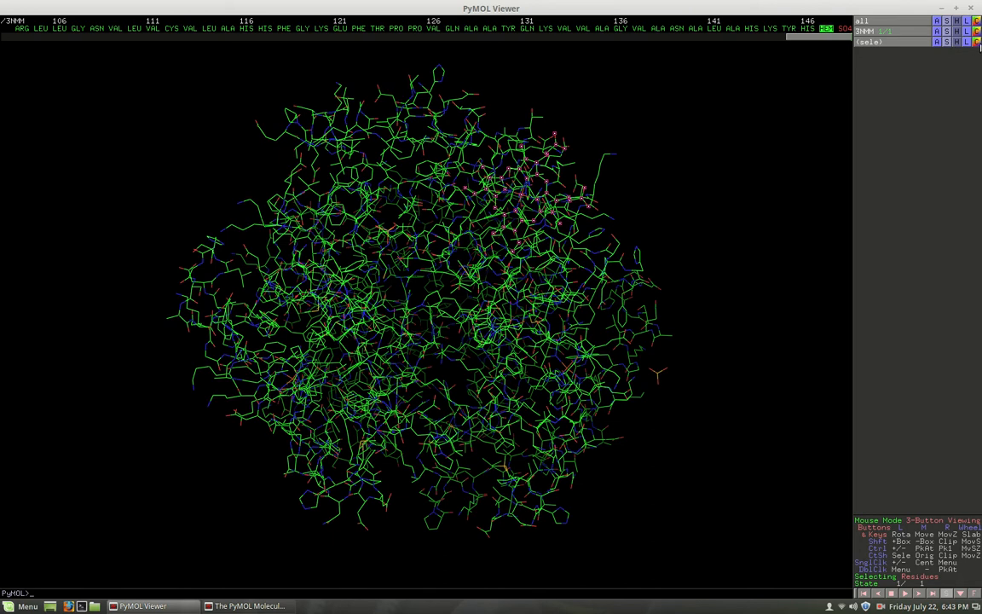
Color the selected HEM group red and inspect it from several angles
{"action": "left_click", "coordinate": [976, 42]}
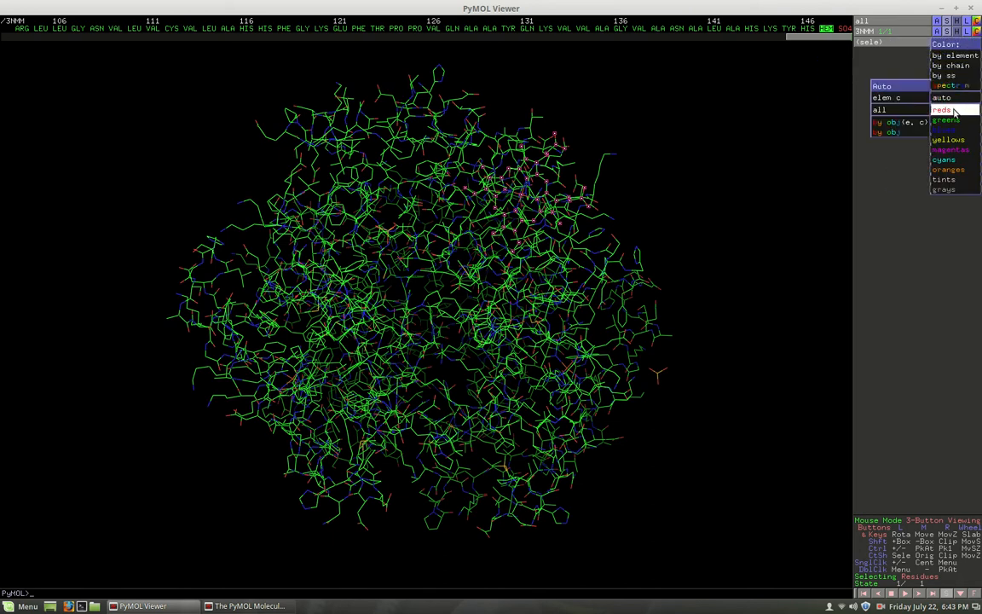
{"action": "mouse_move", "coordinate": [955, 112]}
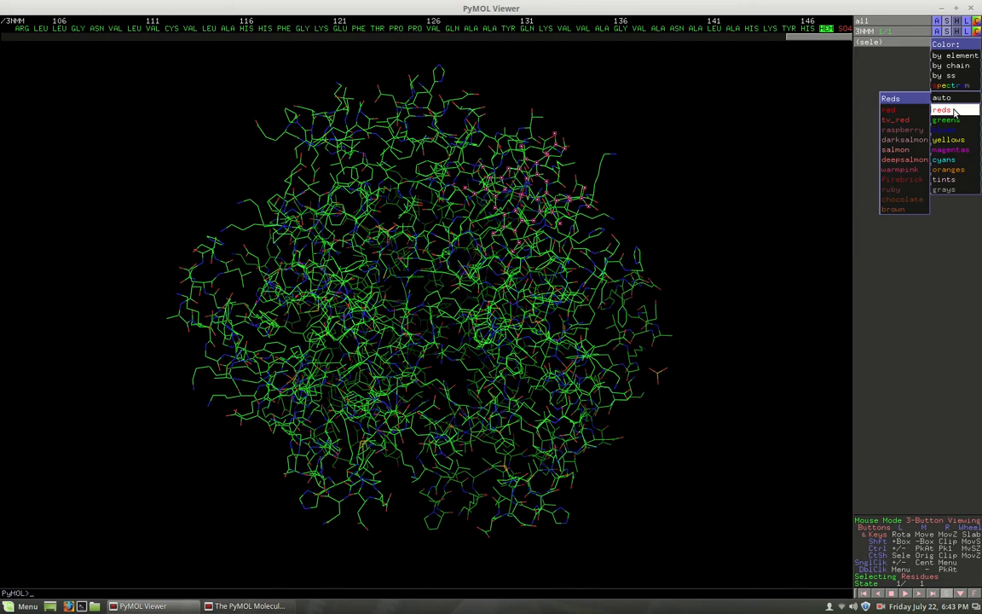
{"action": "left_click", "coordinate": [900, 113]}
{"action": "left_click_drag", "start_coordinate": [403, 215], "coordinate": [409, 324]}
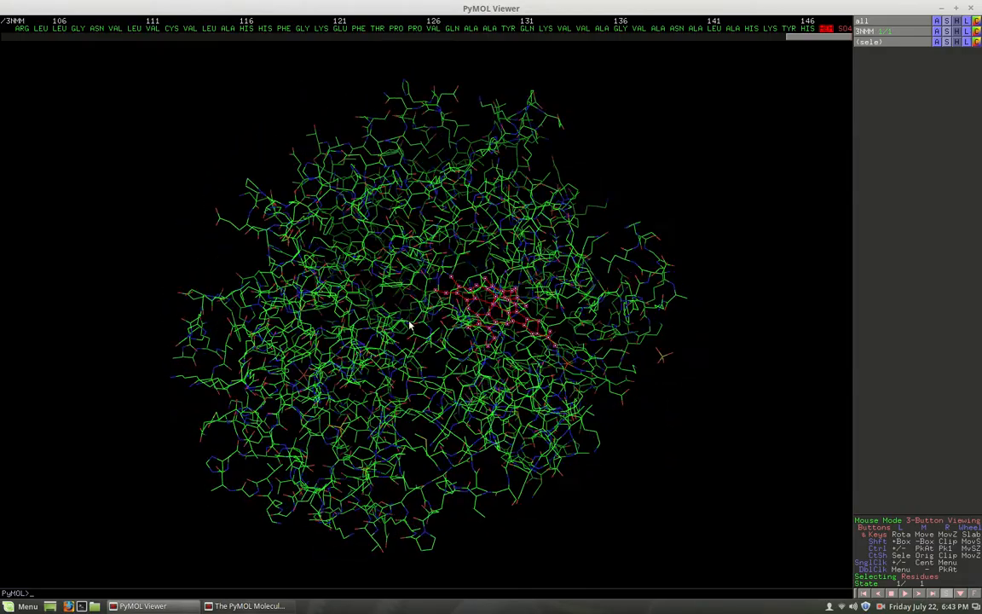
{"action": "left_click_drag", "start_coordinate": [536, 235], "coordinate": [481, 181]}
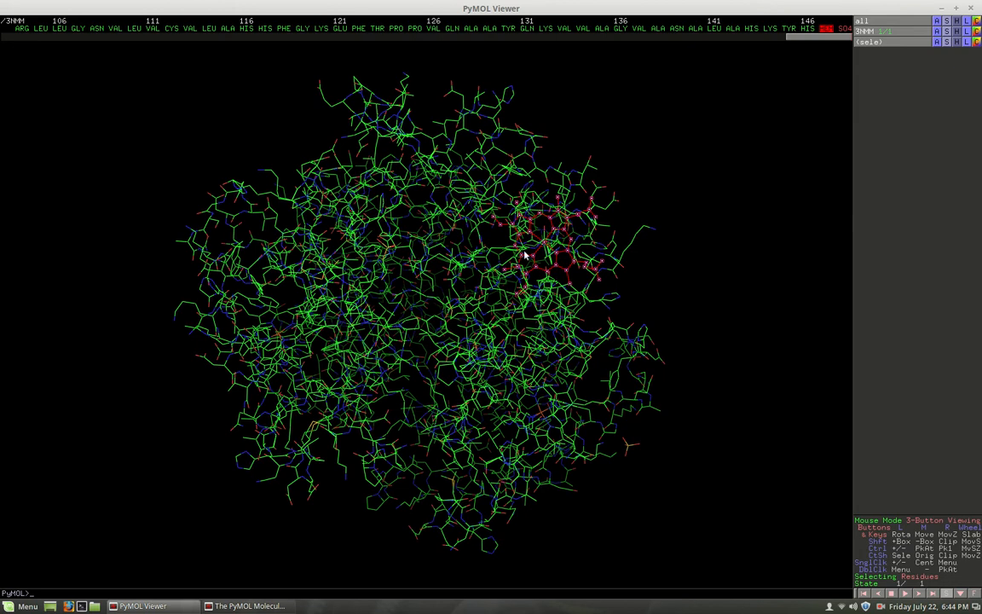
{"action": "left_click_drag", "start_coordinate": [391, 237], "coordinate": [373, 207]}
Add residues GLU 121, HIS 117, TYR 130, GLY 136 and ALA 115 to the HEM selection
{"action": "left_click", "coordinate": [339, 29]}
{"action": "left_click", "coordinate": [265, 28]}
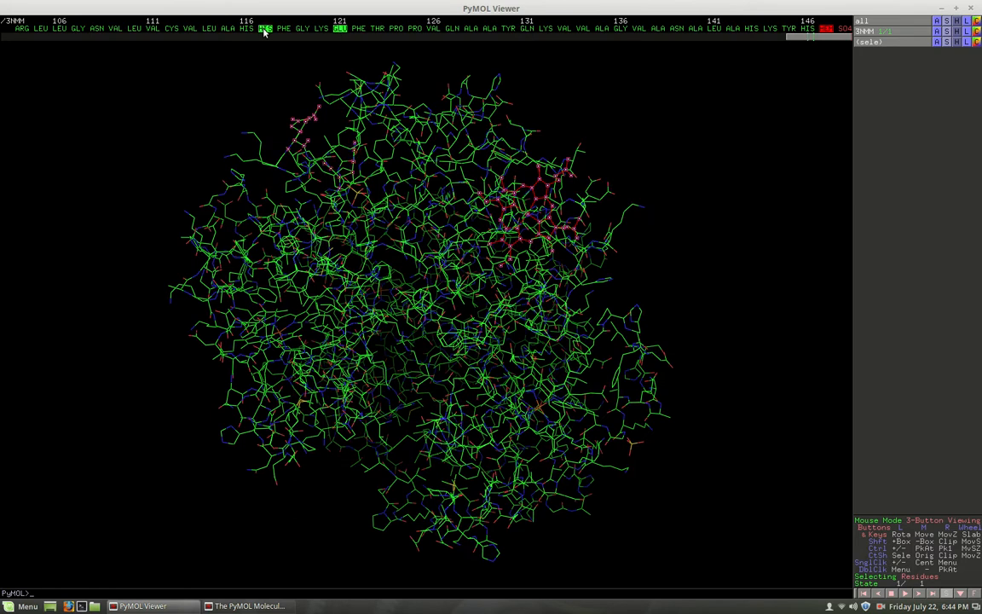
{"action": "left_click", "coordinate": [620, 29]}
{"action": "left_click", "coordinate": [229, 29]}
Color the selected residues and HEM group yellow and view them within the structure
{"action": "left_click", "coordinate": [976, 42]}
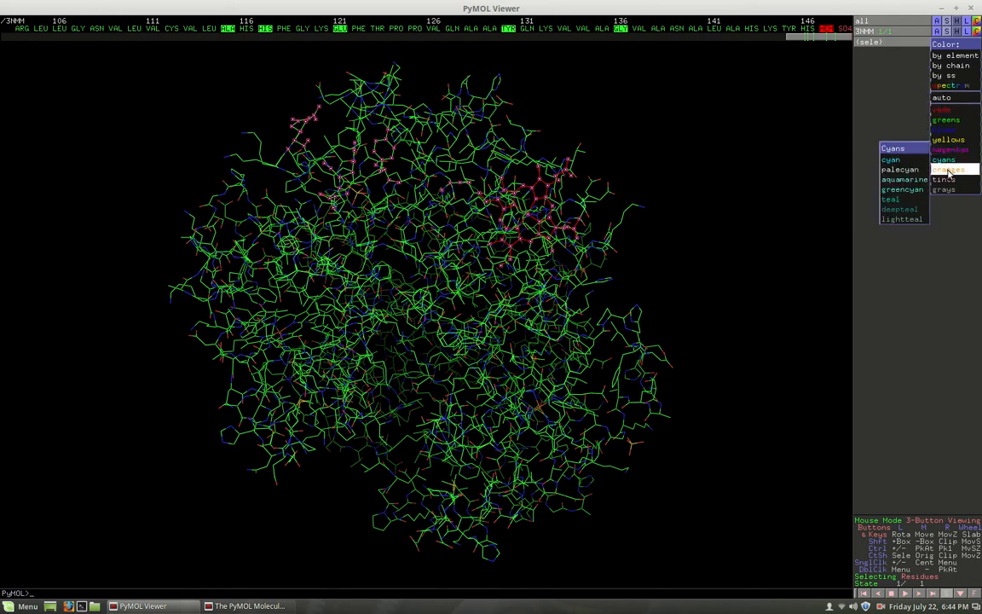
{"action": "mouse_move", "coordinate": [948, 173]}
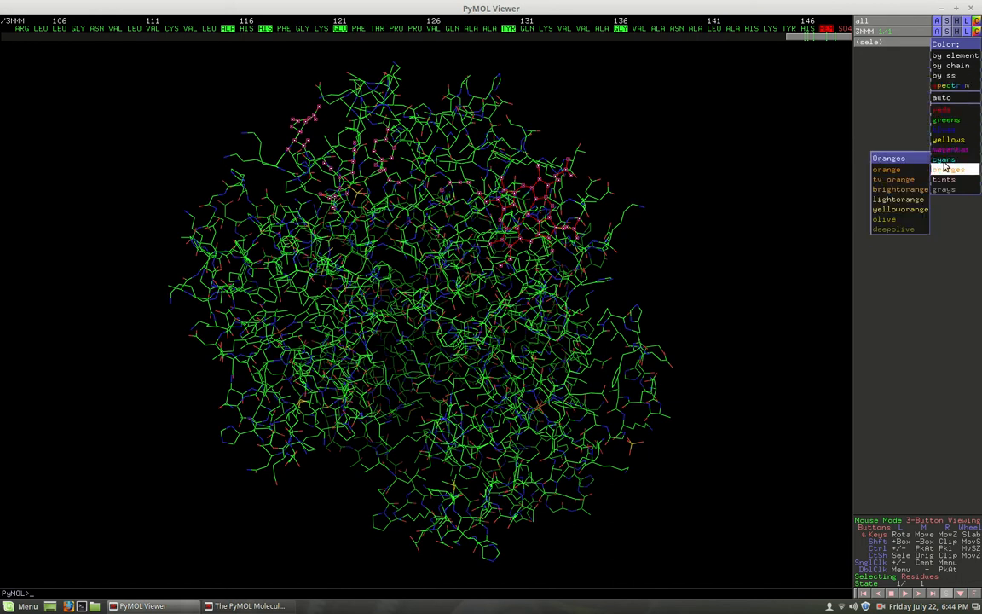
{"action": "mouse_move", "coordinate": [949, 149]}
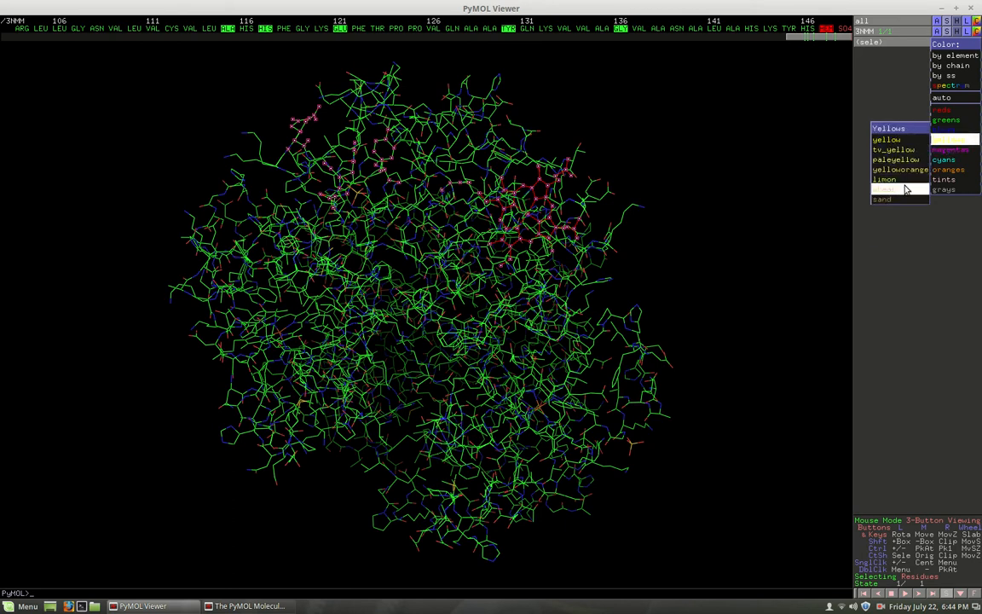
{"action": "left_click", "coordinate": [893, 141]}
{"action": "left_click_drag", "start_coordinate": [481, 238], "coordinate": [358, 283]}
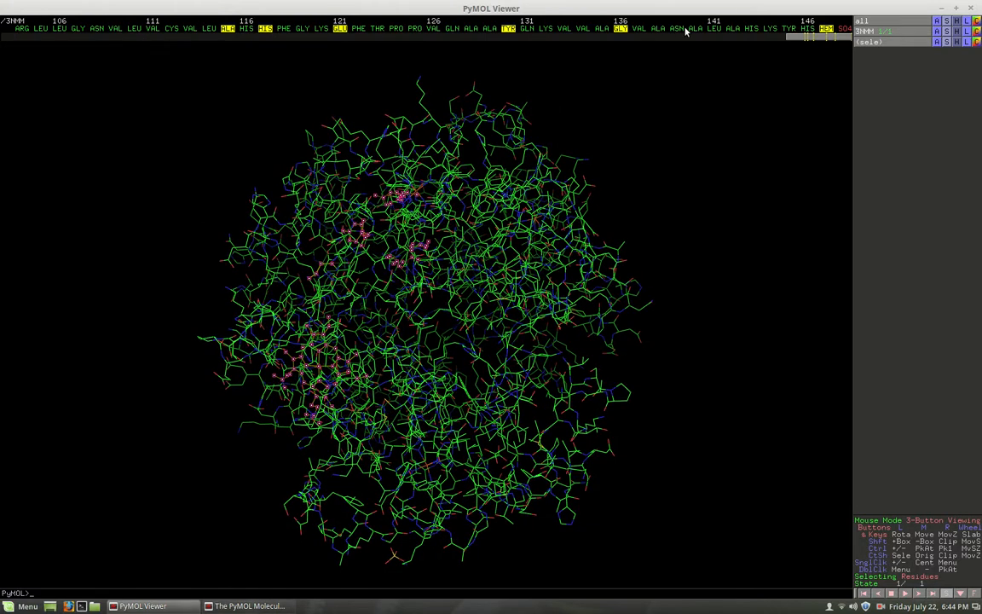
{"action": "left_click_drag", "start_coordinate": [390, 264], "coordinate": [375, 217]}
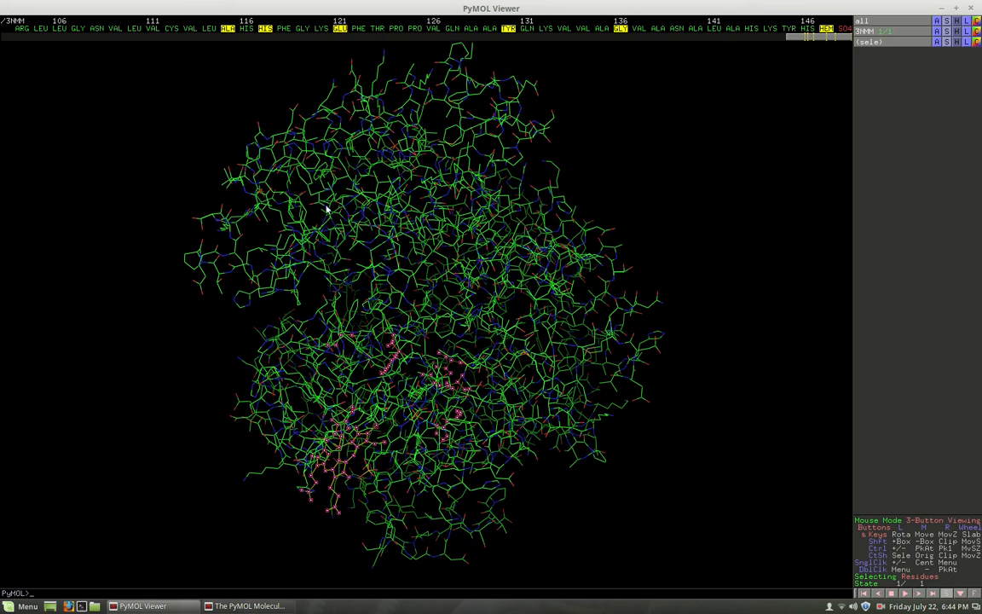
Clear the current selection highlight and box-select the residues across the upper part of the molecule
{"action": "left_click_drag", "start_coordinate": [311, 70], "coordinate": [375, 138]}
{"action": "right_click", "coordinate": [311, 73]}
{"action": "left_click", "coordinate": [315, 66]}
{"action": "left_click", "coordinate": [334, 107]}
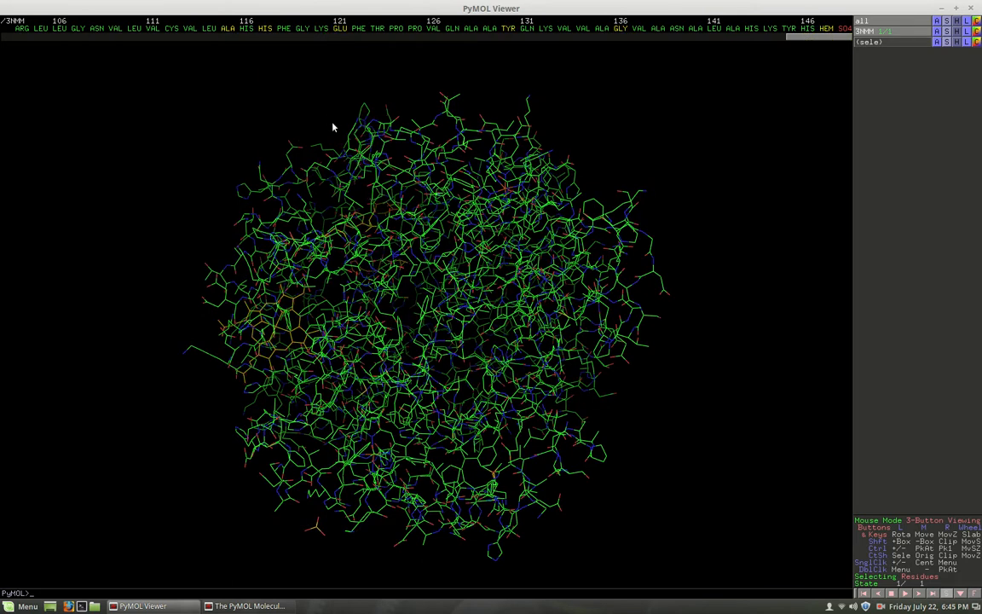
{"action": "left_click_drag", "start_coordinate": [309, 89], "coordinate": [475, 202], "text": "shift"}
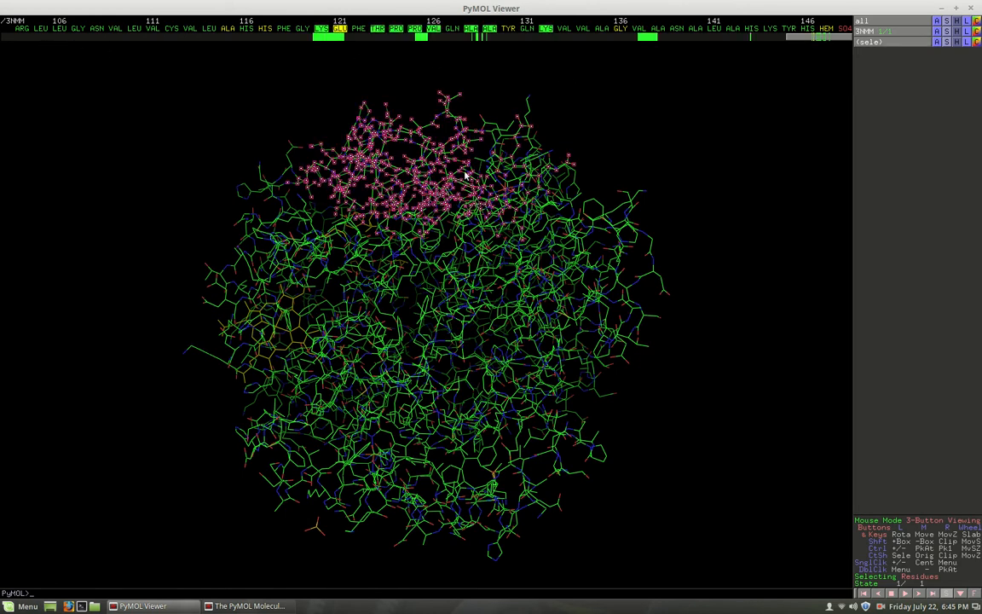
Color the box-selected residues across the upper part of the molecule red
{"action": "mouse_move", "coordinate": [795, 38]}
{"action": "left_mouse_down"}
{"action": "mouse_move", "coordinate": [705, 58]}
{"action": "mouse_move", "coordinate": [604, 58]}
{"action": "mouse_move", "coordinate": [781, 41]}
{"action": "left_mouse_up"}
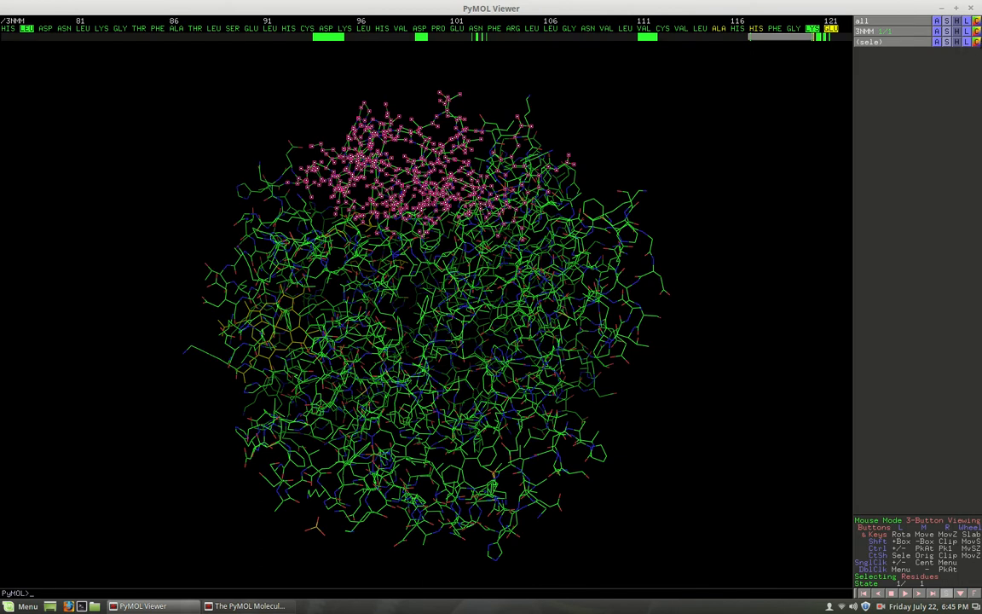
{"action": "left_click", "coordinate": [978, 43]}
{"action": "mouse_move", "coordinate": [966, 121]}
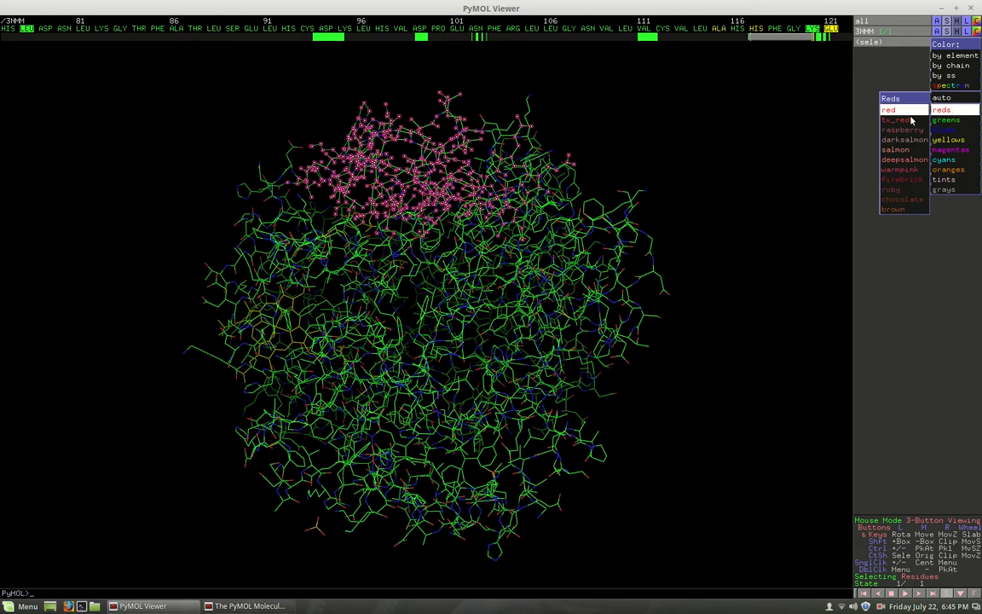
{"action": "left_click", "coordinate": [905, 112]}
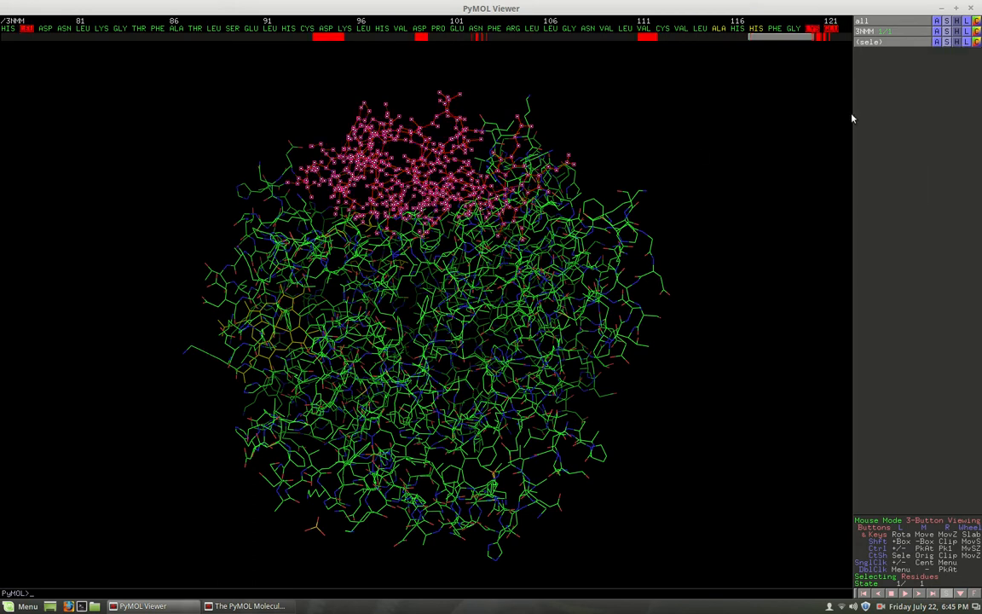
Hide every representation of the selected red residues
{"action": "left_click_drag", "start_coordinate": [414, 185], "coordinate": [503, 271]}
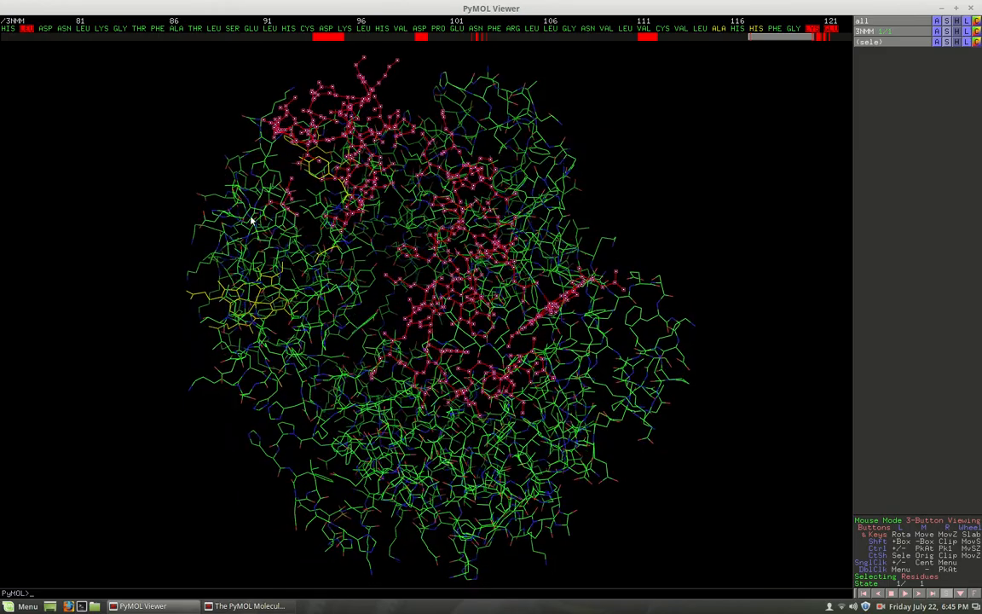
{"action": "left_click_drag", "start_coordinate": [226, 200], "coordinate": [243, 206]}
{"action": "left_click_drag", "start_coordinate": [314, 289], "coordinate": [411, 239]}
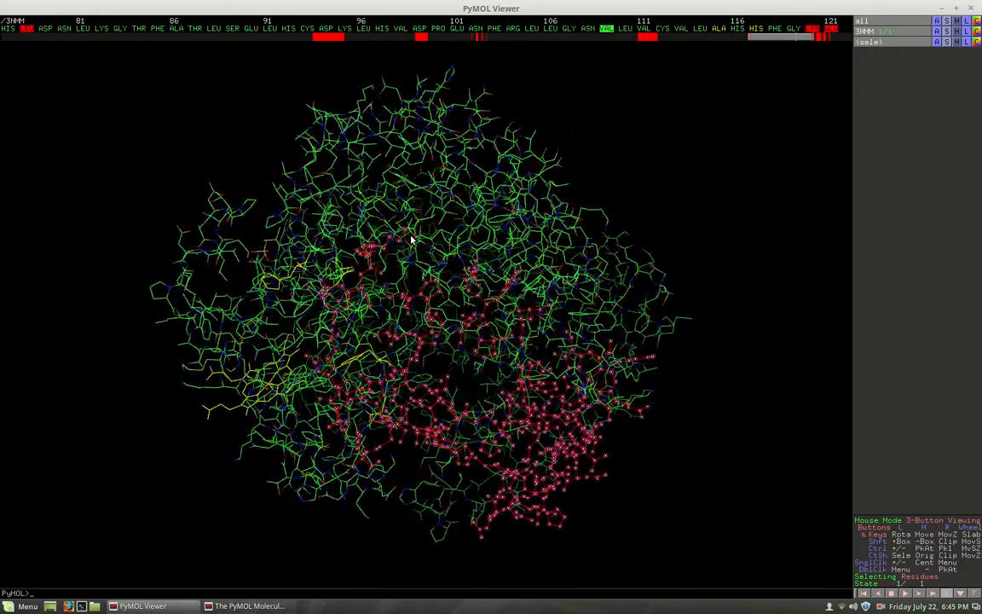
{"action": "left_click", "coordinate": [956, 42]}
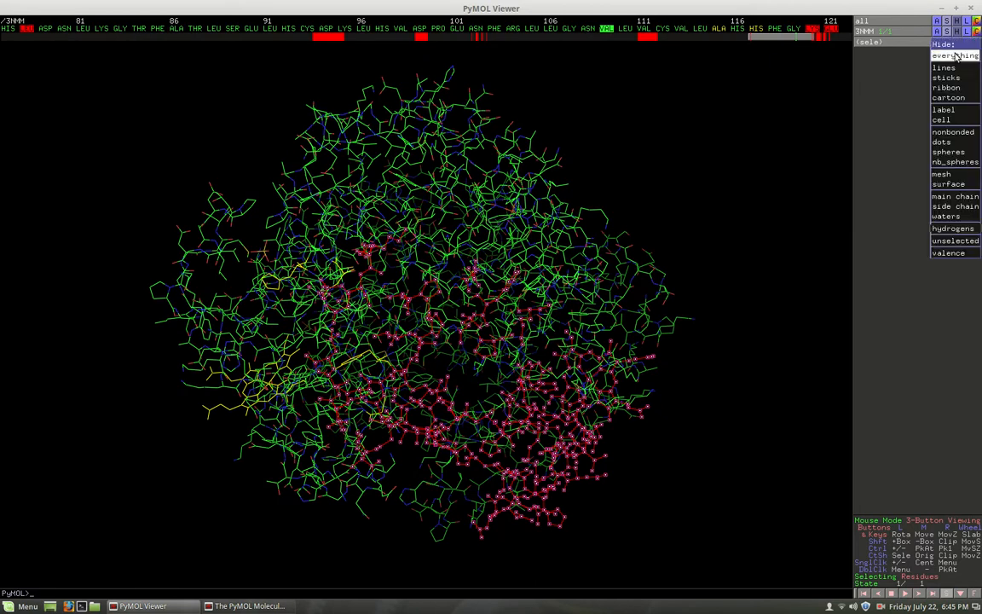
{"action": "left_click", "coordinate": [955, 55]}
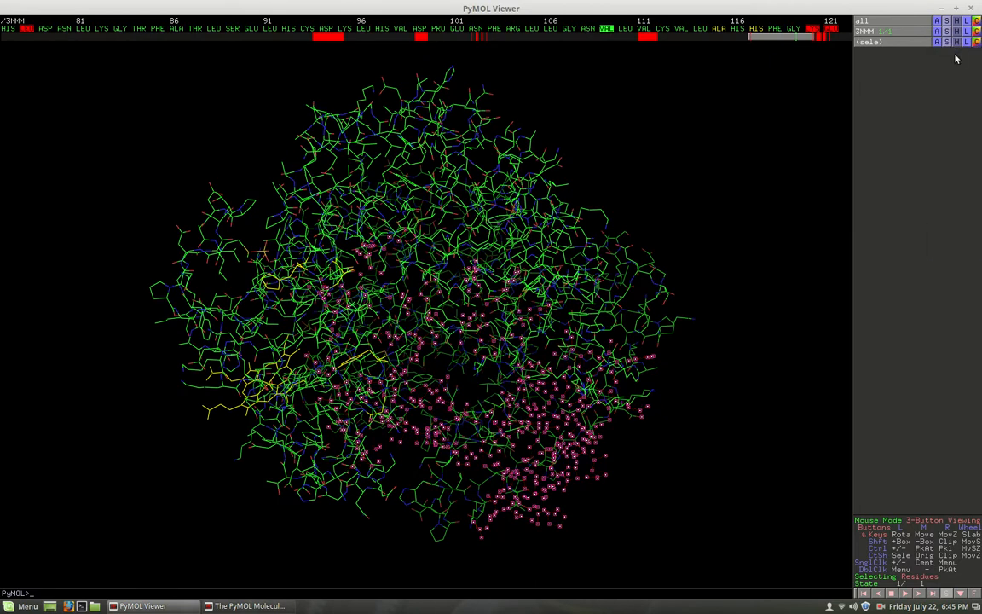
Turn off the display of the 3NMM object and toggle the selection's markers off and on
{"action": "left_click", "coordinate": [878, 43]}
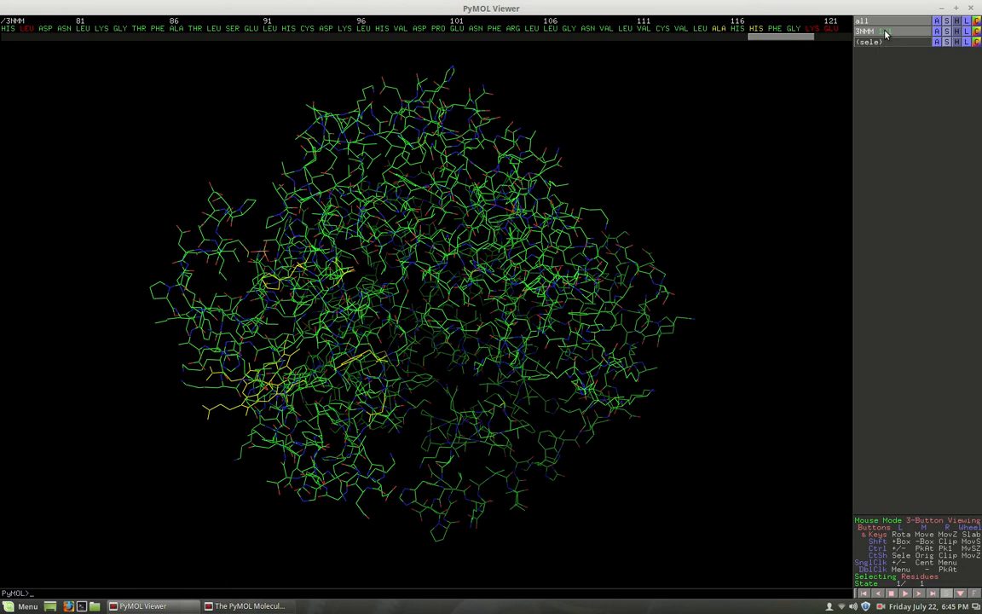
{"action": "left_click", "coordinate": [885, 33]}
{"action": "left_click", "coordinate": [885, 33]}
{"action": "left_click", "coordinate": [885, 33]}
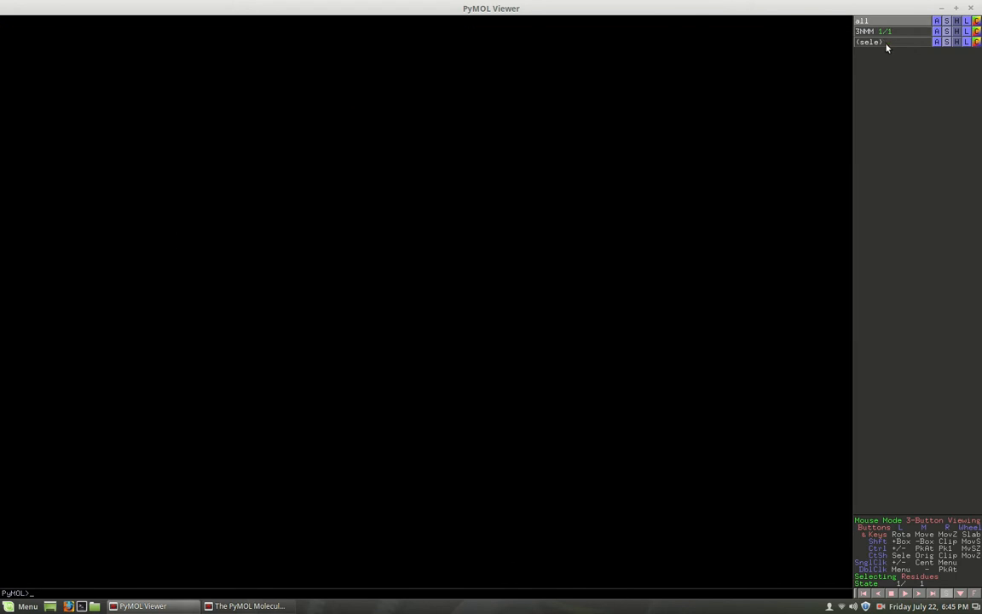
{"action": "left_click", "coordinate": [885, 43]}
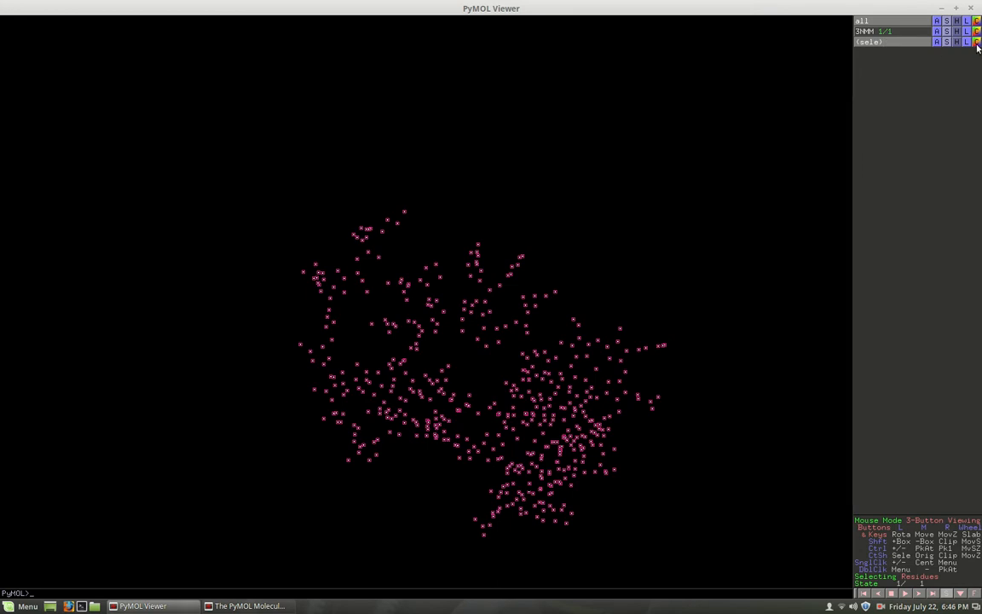
{"action": "left_click", "coordinate": [895, 45]}
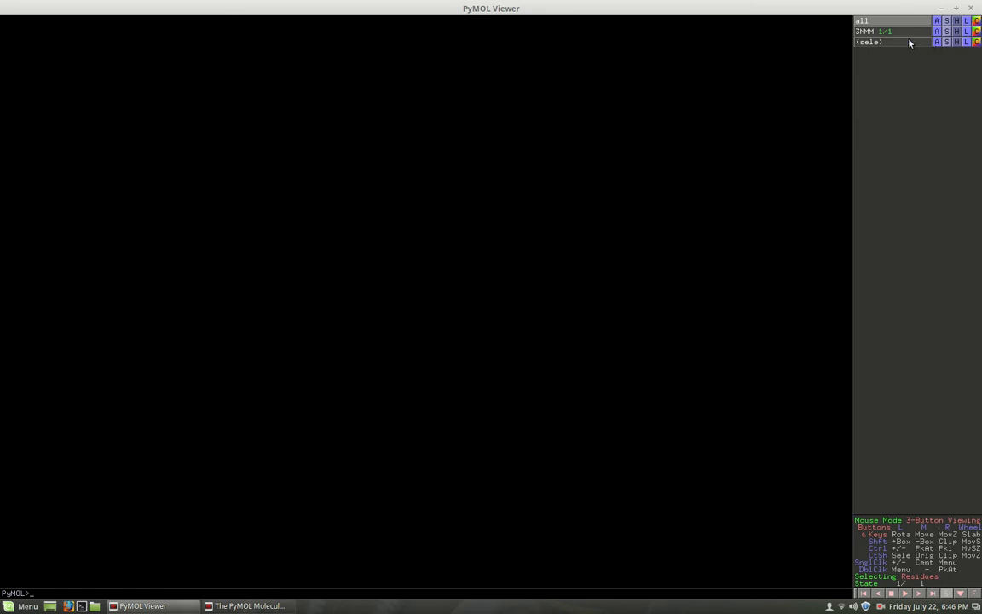
{"action": "left_click", "coordinate": [909, 42]}
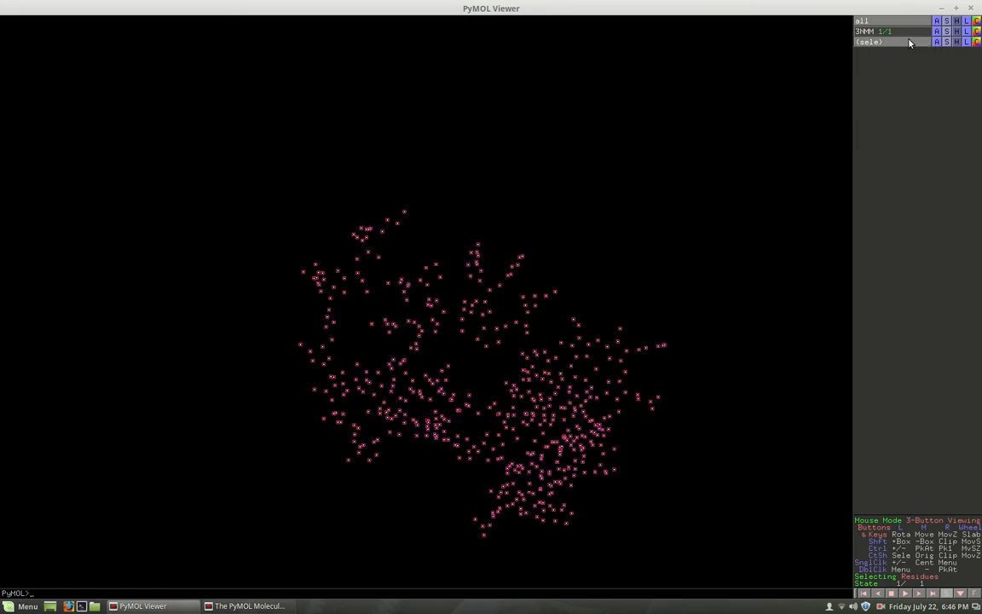
{"action": "left_click", "coordinate": [977, 42]}
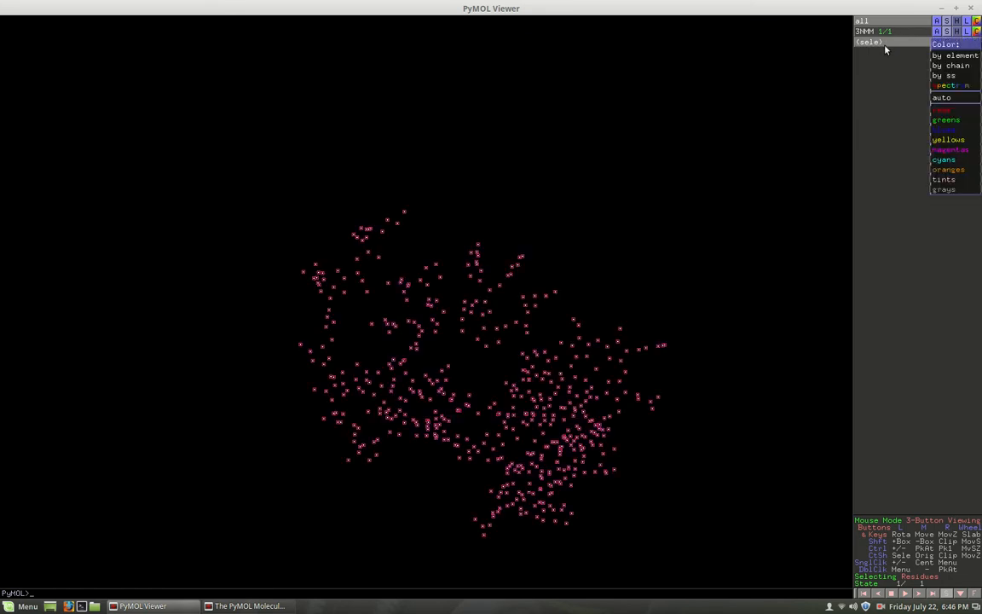
{"action": "left_click", "coordinate": [908, 48]}
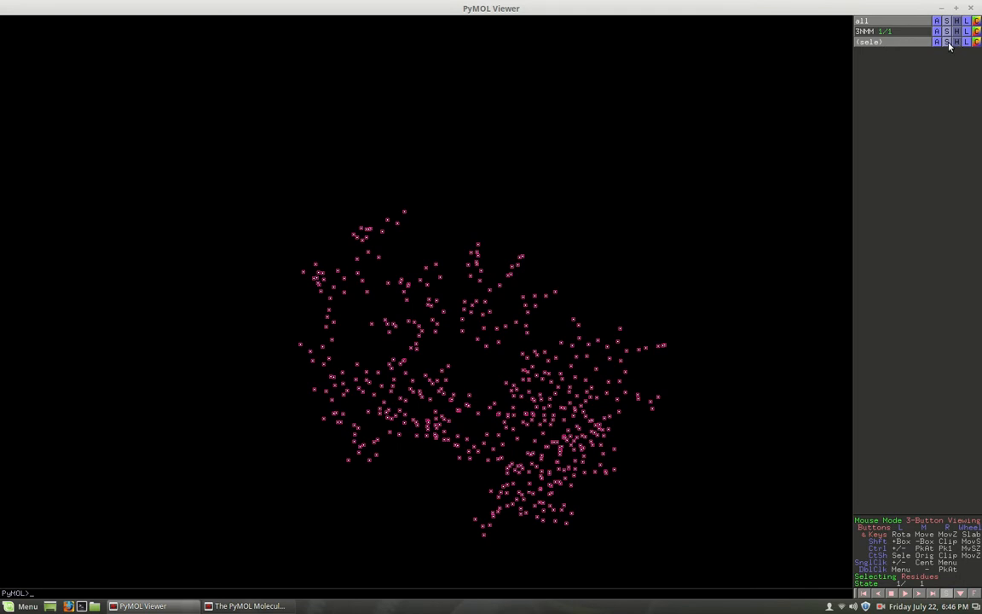
Show the selected residues as both cartoon and sticks
{"action": "left_click", "coordinate": [947, 46]}
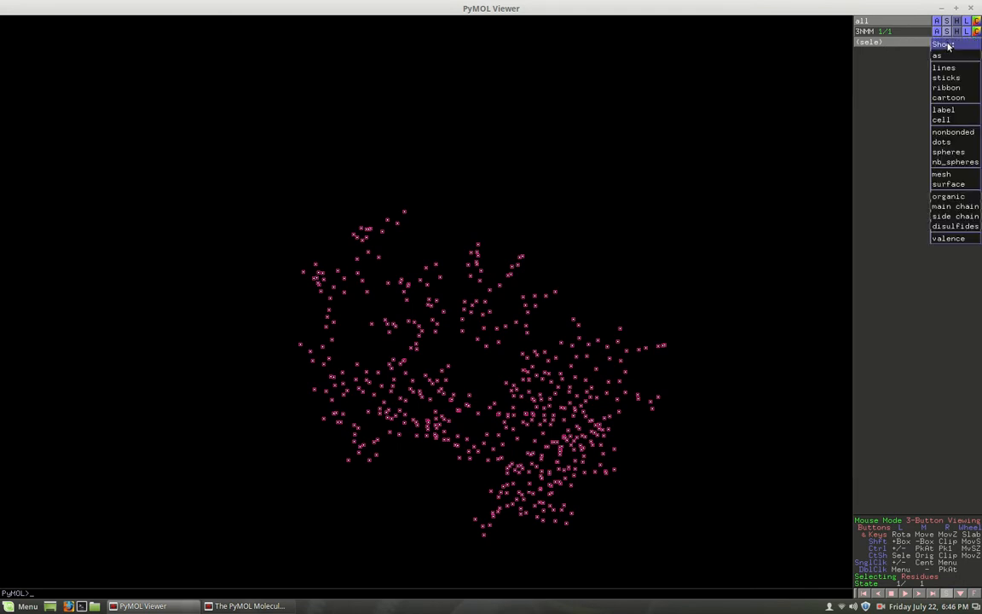
{"action": "left_click", "coordinate": [950, 103]}
{"action": "left_click", "coordinate": [950, 47]}
{"action": "left_click", "coordinate": [950, 73]}
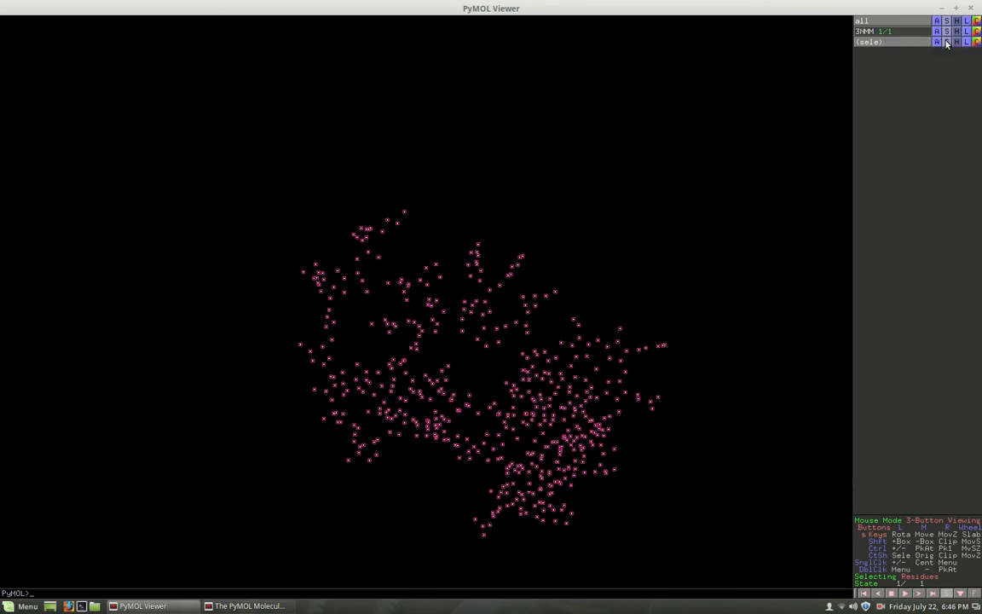
{"action": "left_click", "coordinate": [946, 44]}
{"action": "left_click", "coordinate": [905, 75]}
{"action": "left_click", "coordinate": [950, 47]}
{"action": "left_click", "coordinate": [869, 83]}
Turn the display of the 3NMM object back on together with the selection
{"action": "left_click_drag", "start_coordinate": [536, 352], "coordinate": [624, 156]}
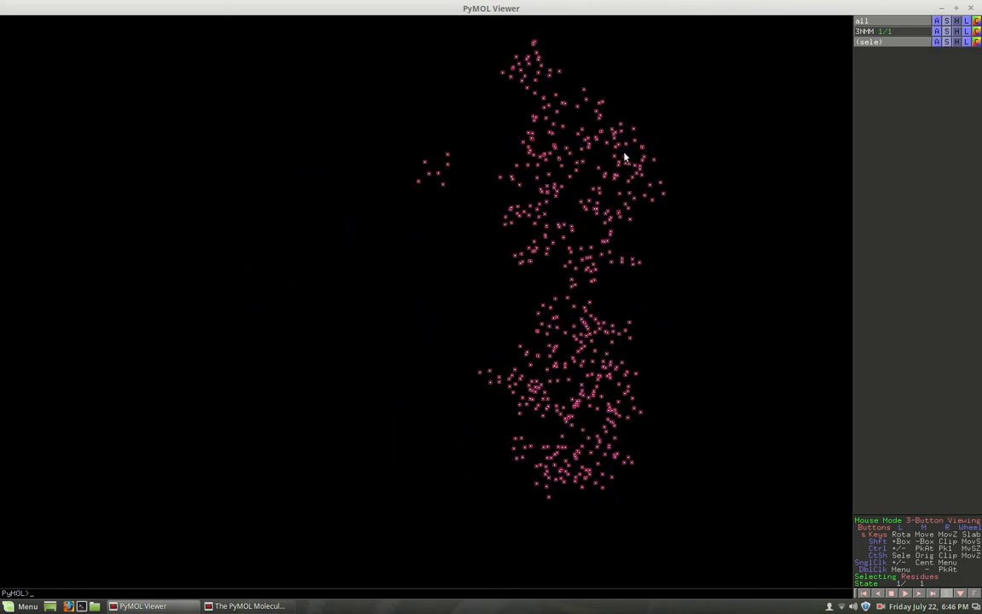
{"action": "left_click", "coordinate": [906, 47]}
{"action": "left_click", "coordinate": [906, 45]}
{"action": "left_click", "coordinate": [900, 34]}
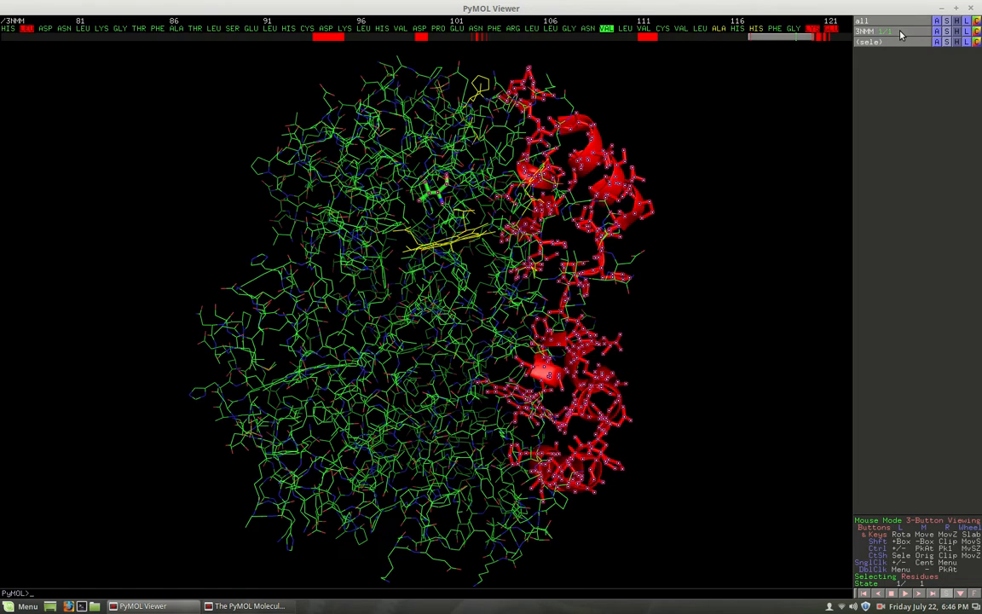
Examine the red cartoon and stick residues within the whole hemoglobin structure from several angles
{"action": "left_click_drag", "start_coordinate": [465, 212], "coordinate": [300, 431]}
{"action": "left_click_drag", "start_coordinate": [326, 182], "coordinate": [245, 229]}
{"action": "left_click_drag", "start_coordinate": [349, 81], "coordinate": [363, 183]}
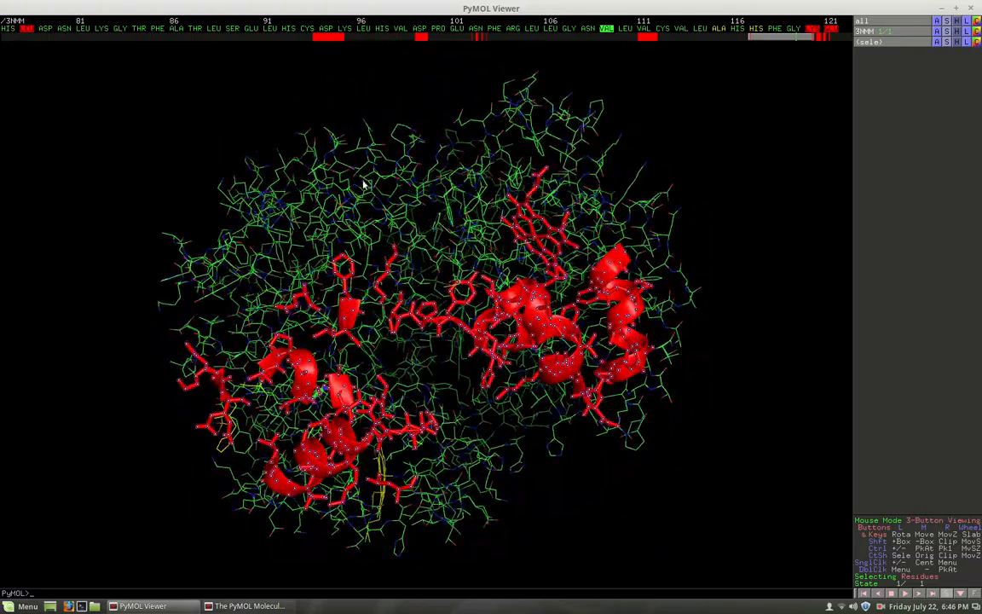
{"action": "left_click_drag", "start_coordinate": [278, 309], "coordinate": [432, 213]}
{"action": "left_click_drag", "start_coordinate": [354, 223], "coordinate": [258, 344]}
{"action": "left_click_drag", "start_coordinate": [585, 227], "coordinate": [437, 184]}
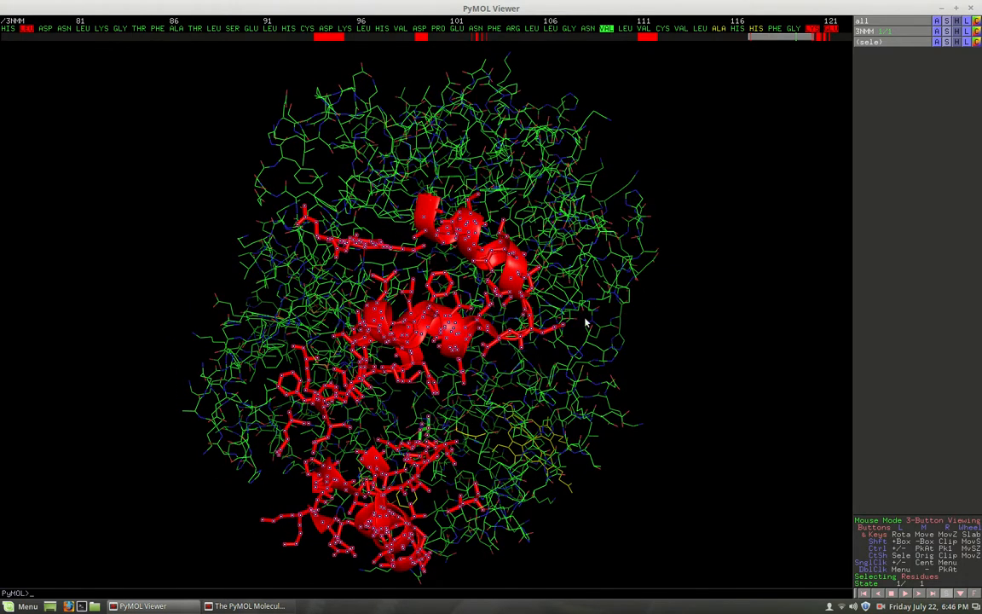
{"action": "left_click_drag", "start_coordinate": [489, 356], "coordinate": [496, 287]}
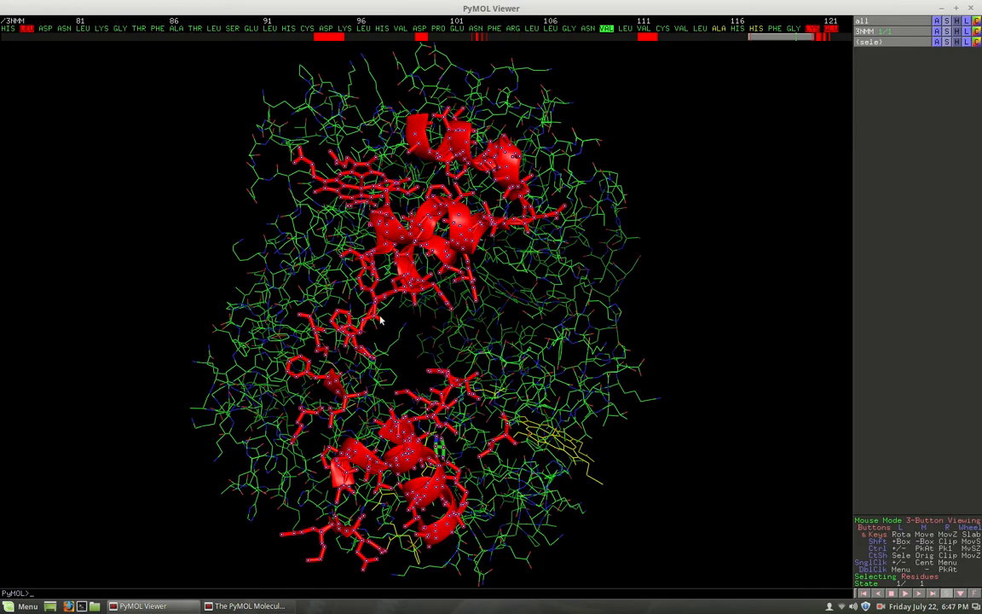
{"action": "left_click_drag", "start_coordinate": [314, 463], "coordinate": [495, 355]}
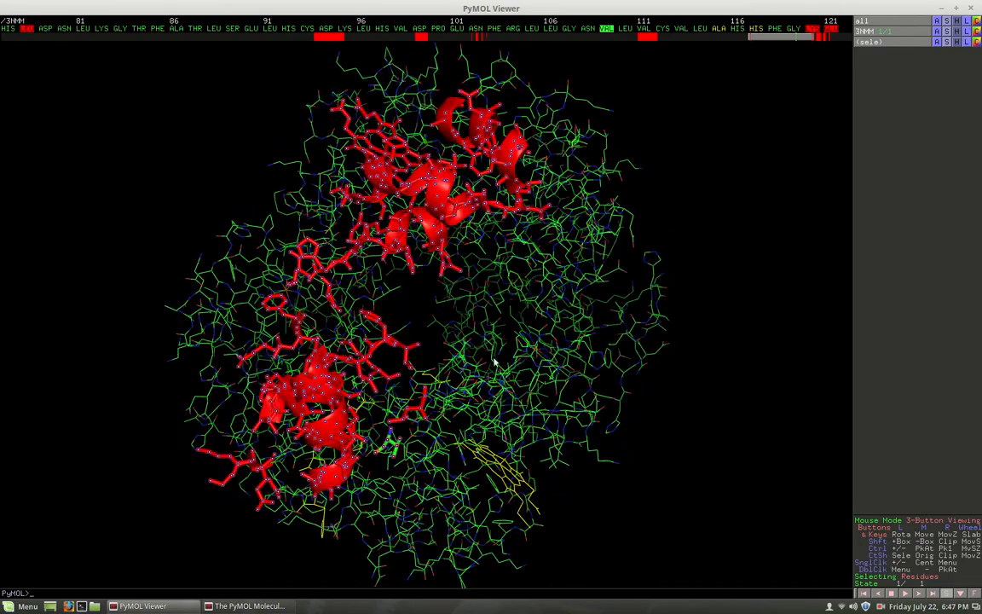
Clear the current selection highlight from the red residues without hiding any representation
{"action": "left_click", "coordinate": [957, 45]}
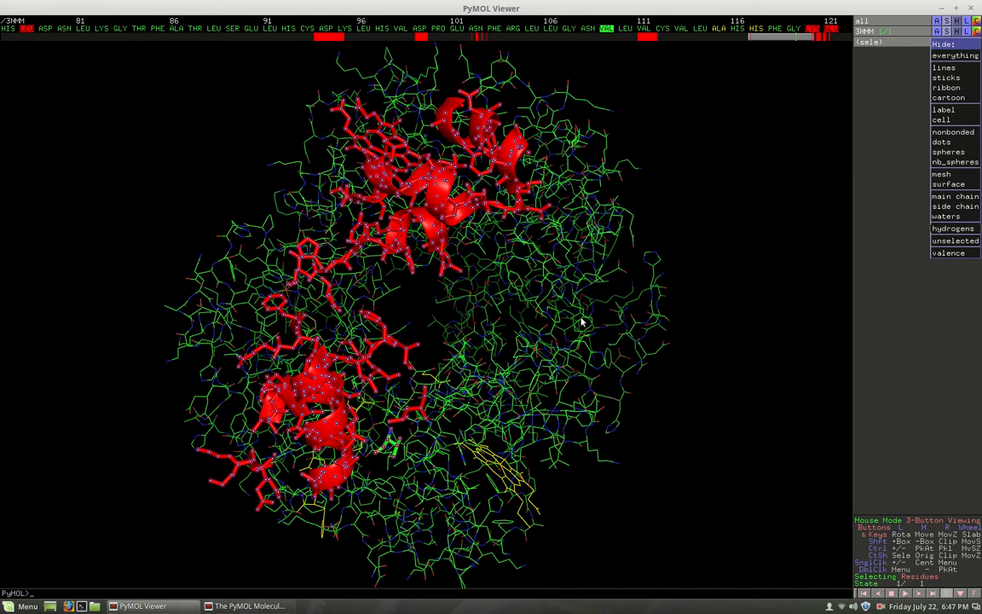
{"action": "left_click", "coordinate": [615, 274]}
{"action": "left_click", "coordinate": [744, 219]}
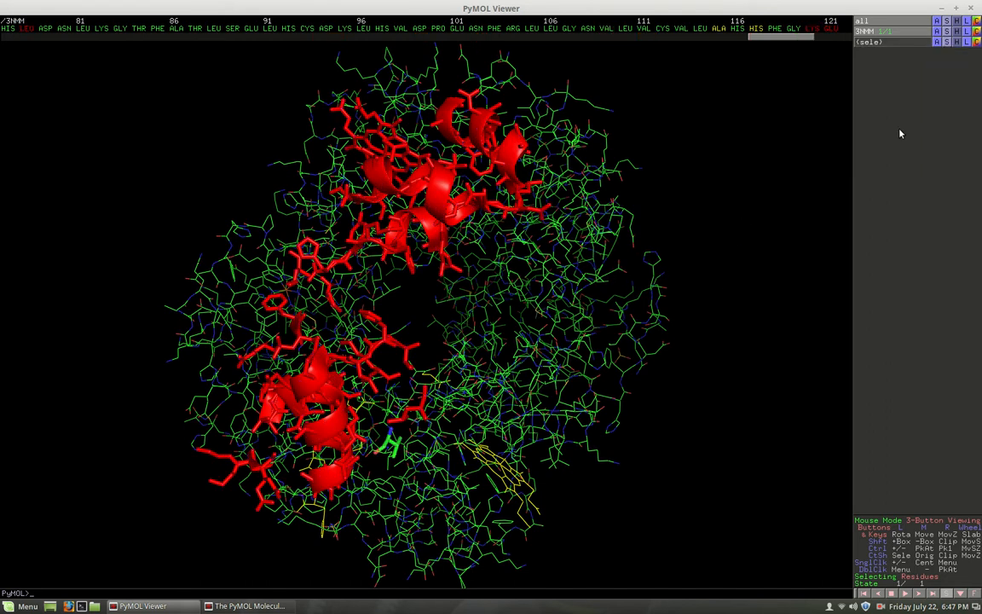
Select residue PRO 119 in the sequence display and add a small box selection of green residues beside the central cavity
{"action": "left_click_drag", "start_coordinate": [780, 37], "coordinate": [592, 37]}
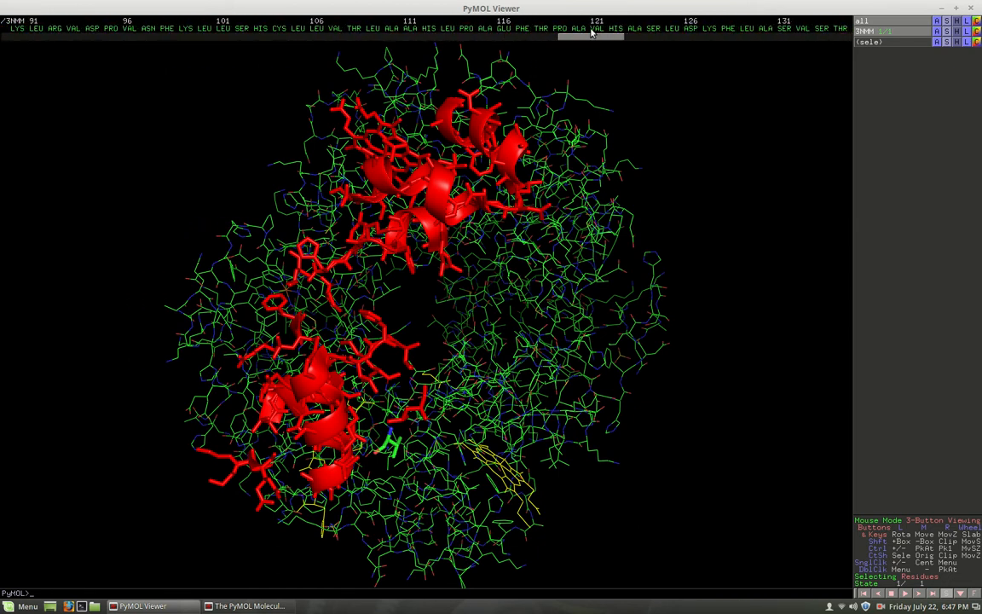
{"action": "left_click", "coordinate": [559, 29]}
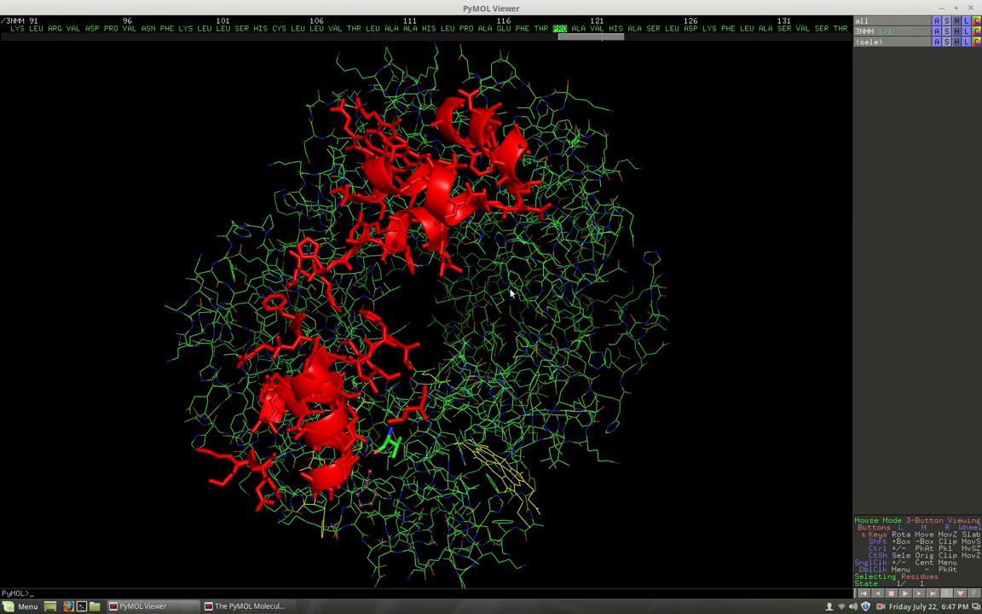
{"action": "left_click", "coordinate": [560, 306]}
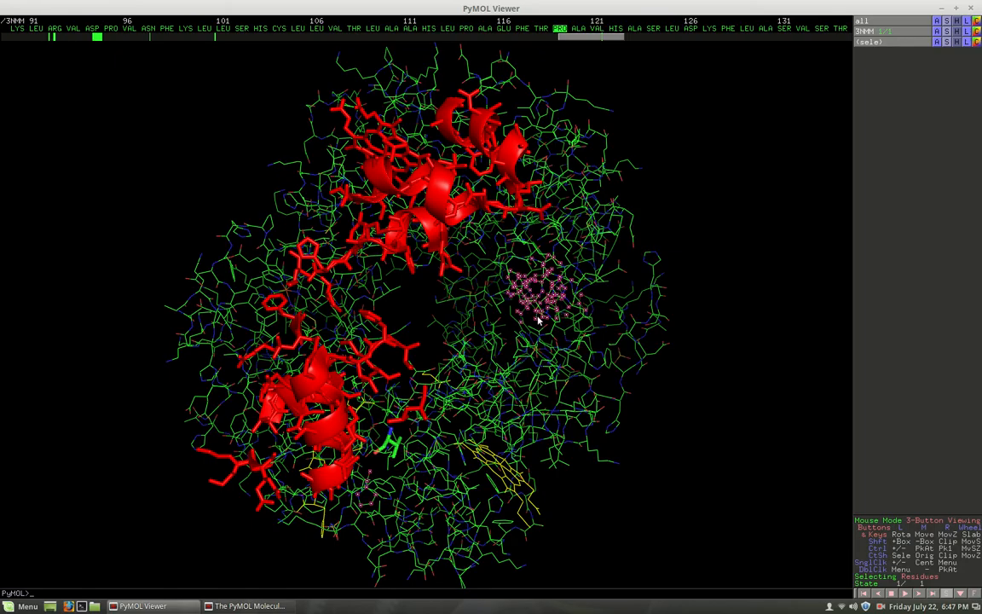
Inspect the newly selected residues from another angle and close the PyMOL viewer
{"action": "left_click_drag", "start_coordinate": [476, 167], "coordinate": [643, 220]}
{"action": "left_click_drag", "start_coordinate": [354, 152], "coordinate": [404, 279]}
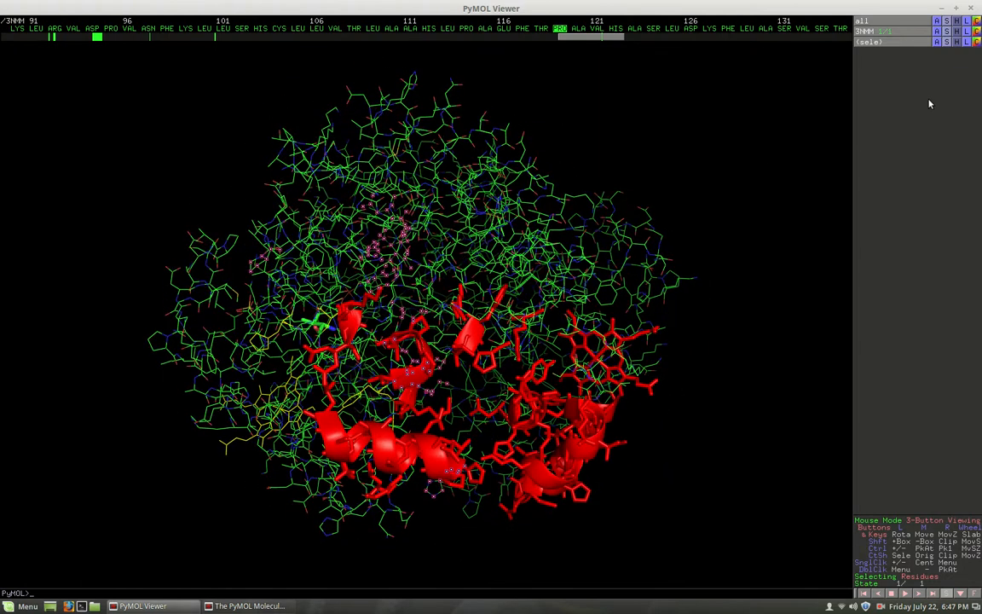
{"action": "left_click", "coordinate": [972, 9]}
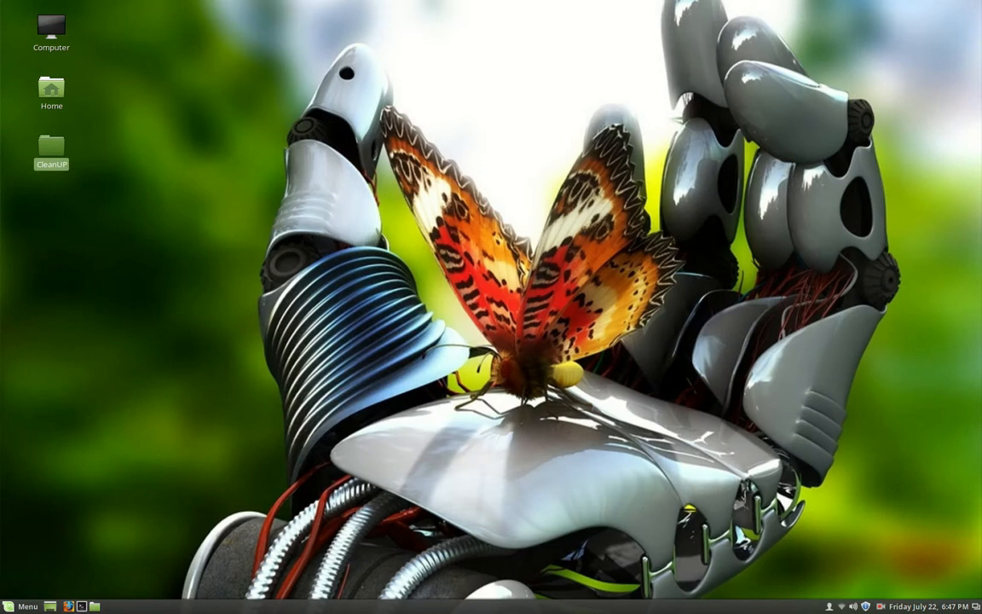